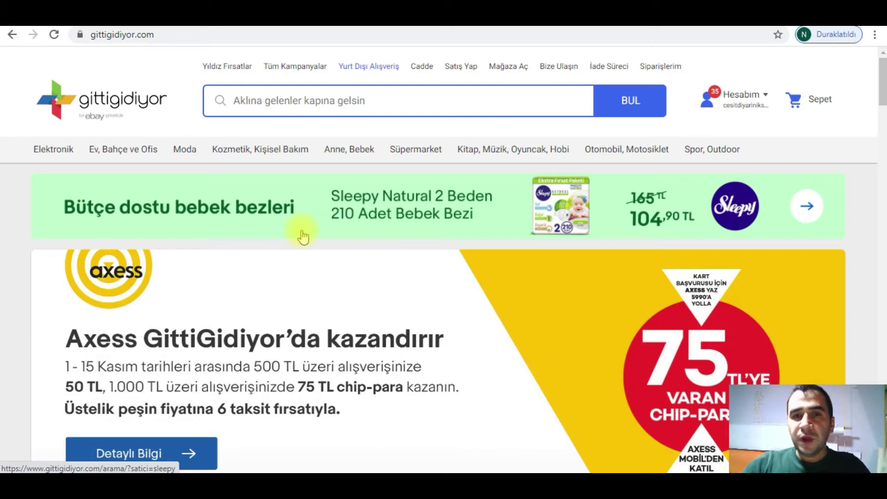
- Start a new sale listing, search the categories for "zigon se" and continue with the Sehpa / Zigon Sehpa category
left_click(454, 69)
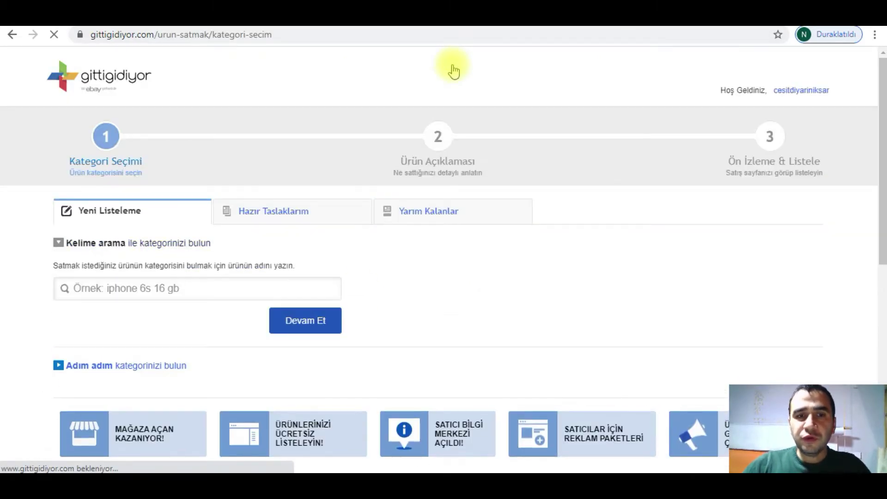
left_click(289, 280)
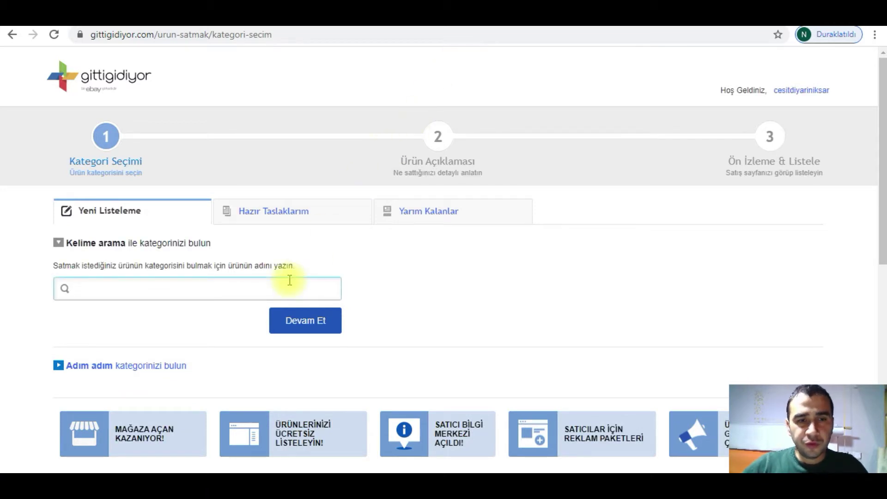
type("zi")
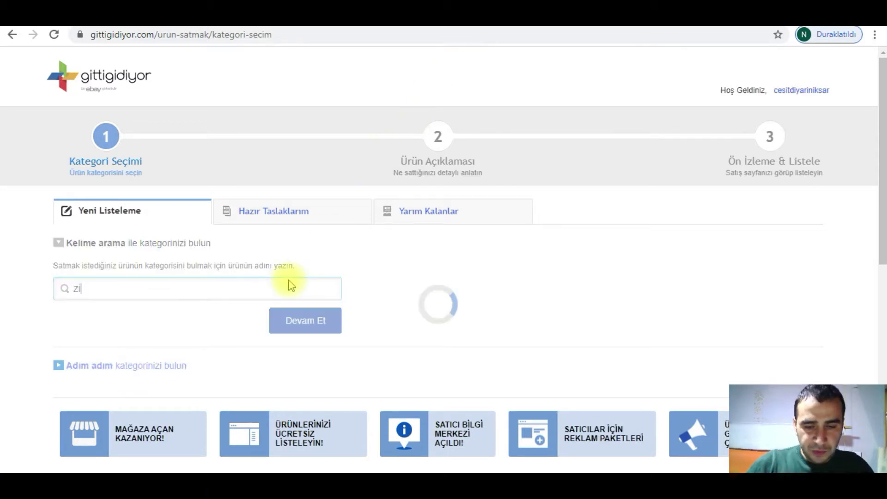
type("gon se")
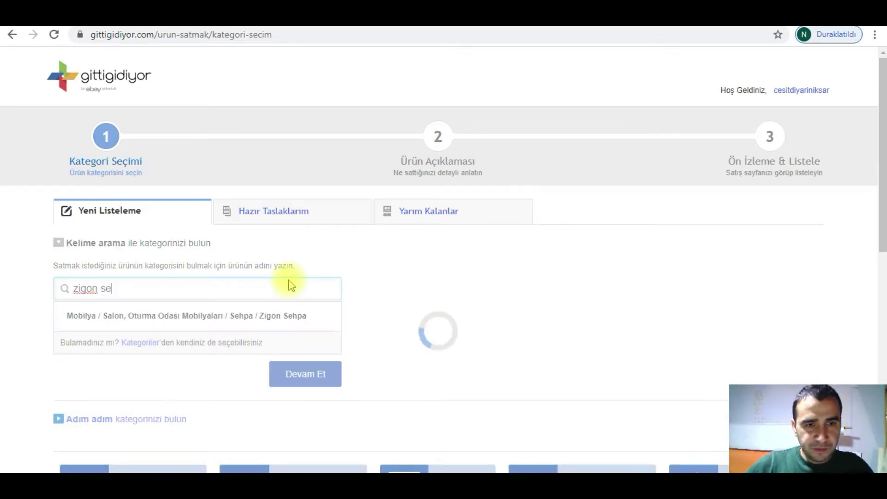
left_click(289, 315)
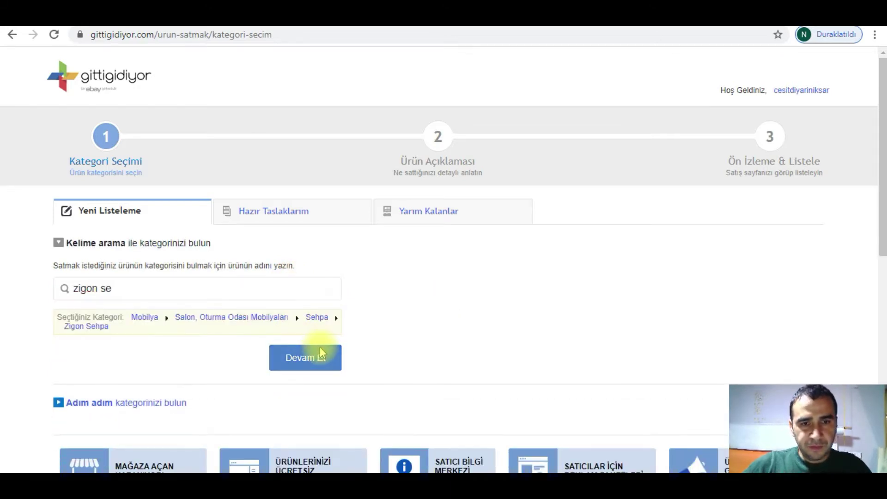
left_click(320, 347)
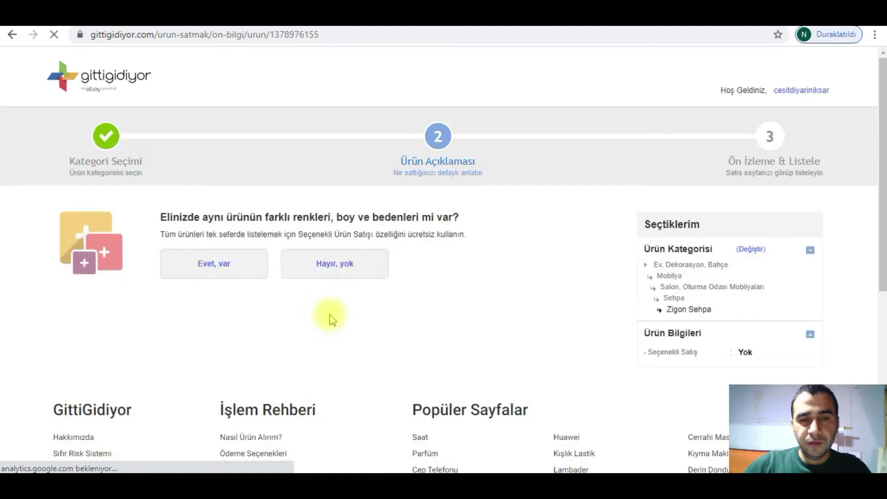
- Declare that the product has no colour or size variants and title the listing "50 cm Zigon Sehpa El Yapımı Ceviz Ağacından"
left_click(356, 261)
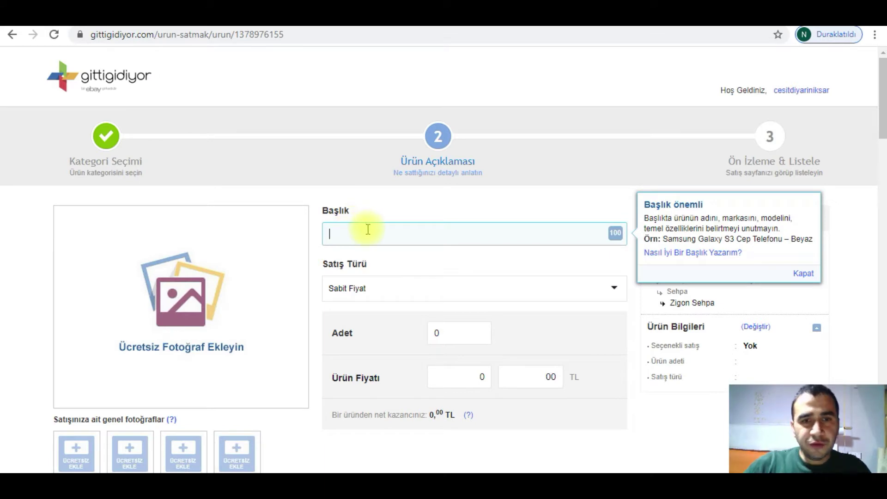
type("50 cm ")
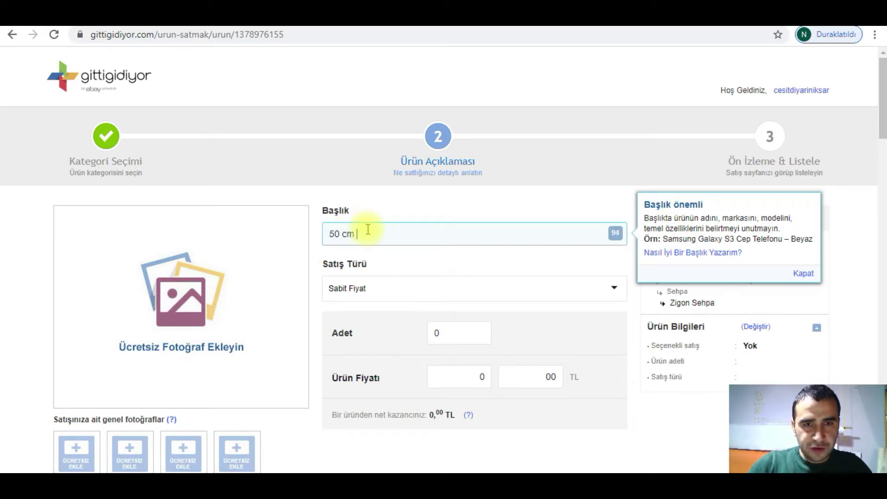
type("Sigon")
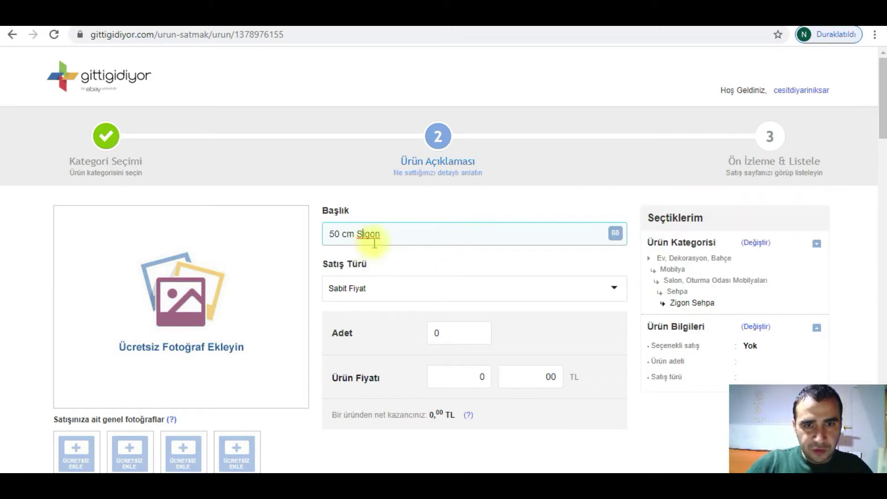
double_click(374, 234)
type("Zigon ")
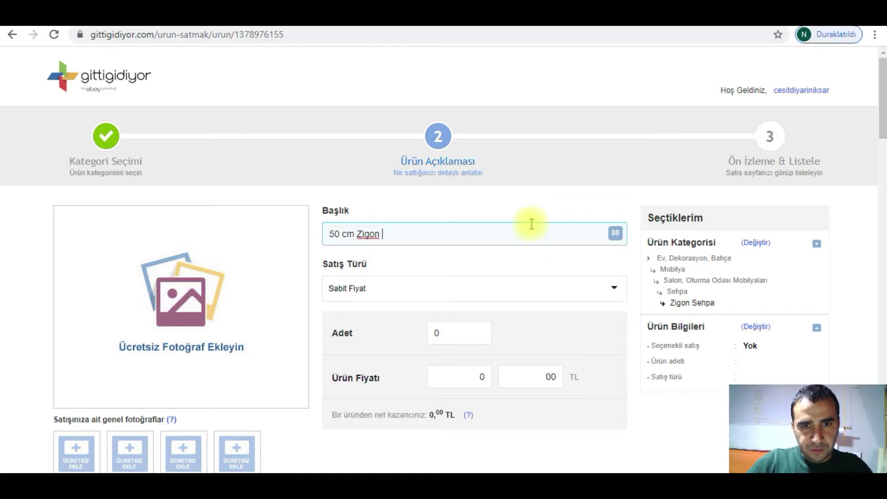
type("Sehp")
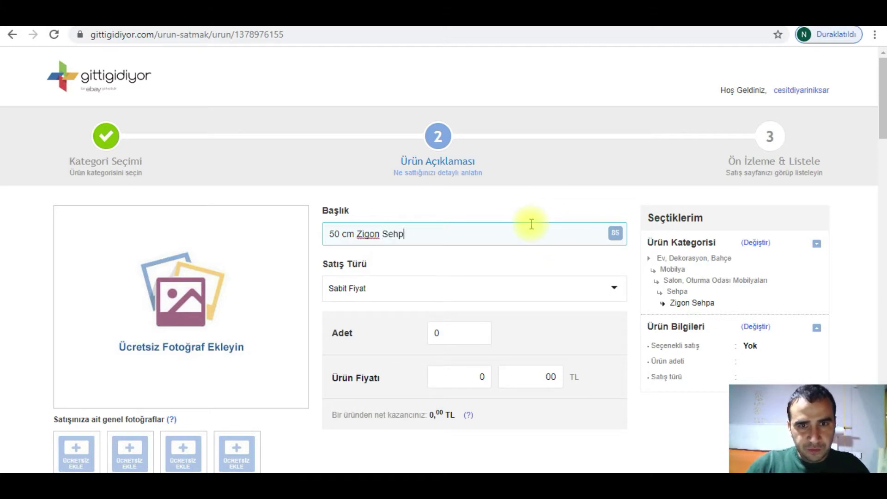
type("a El ")
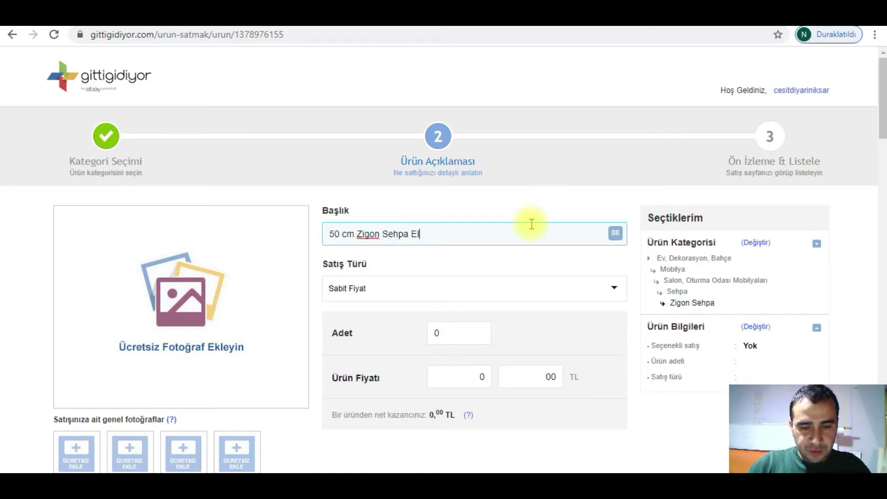
type("Yapımı ")
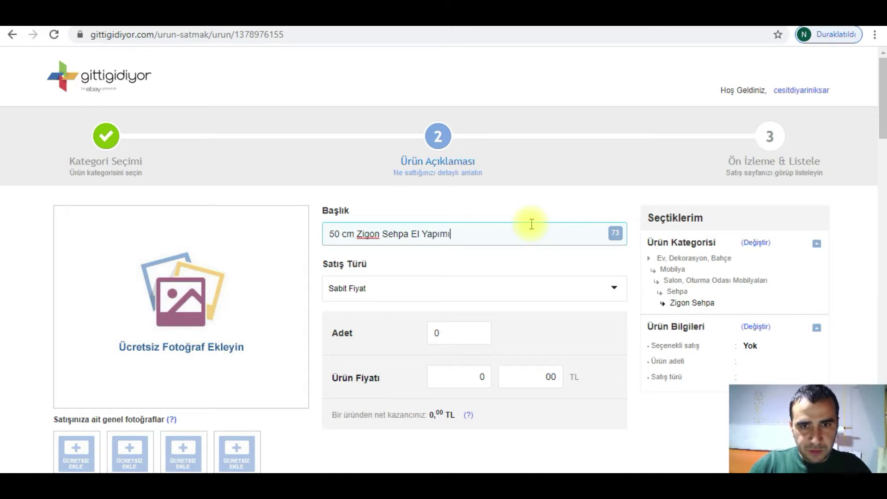
type("Ce")
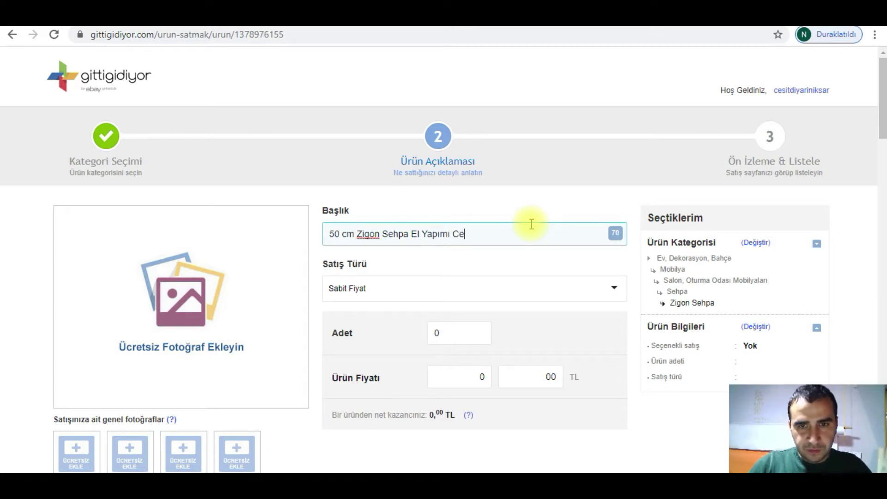
type("viz ")
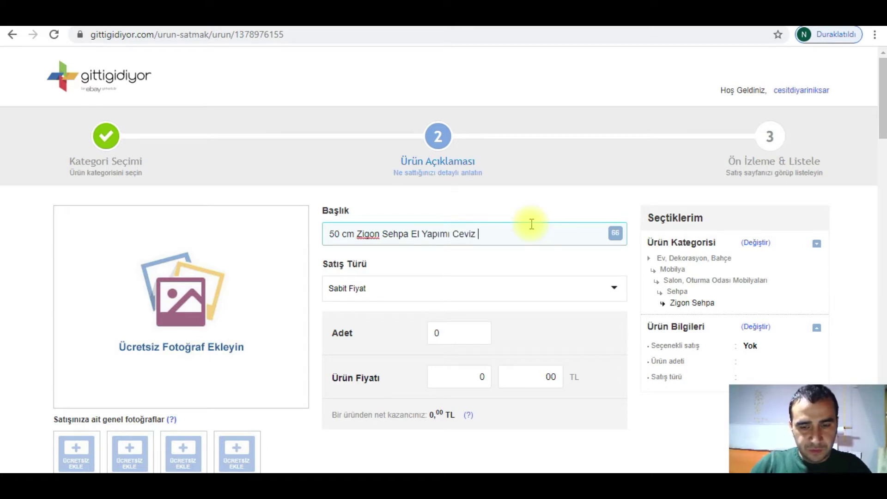
type("Ağacından")
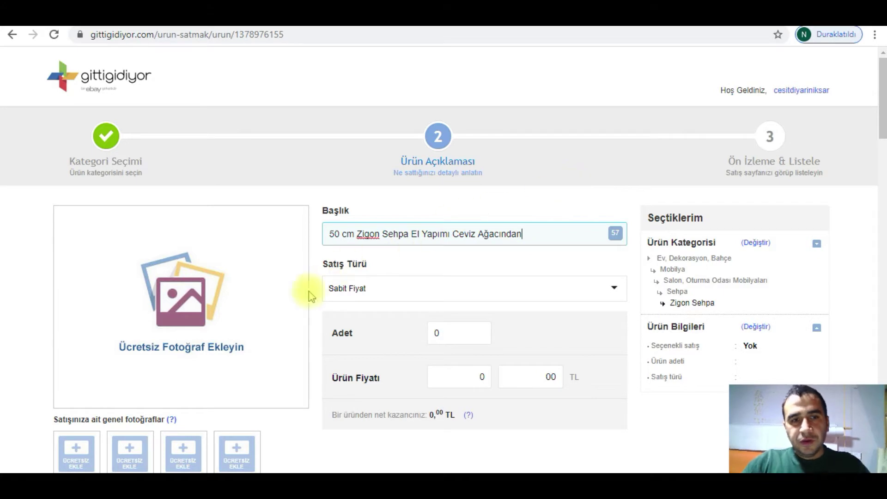
- Add 1 (6) from the desktop folder "epoksi çalışması" as the first listing photo and 1 (5) as the second
left_click(222, 298)
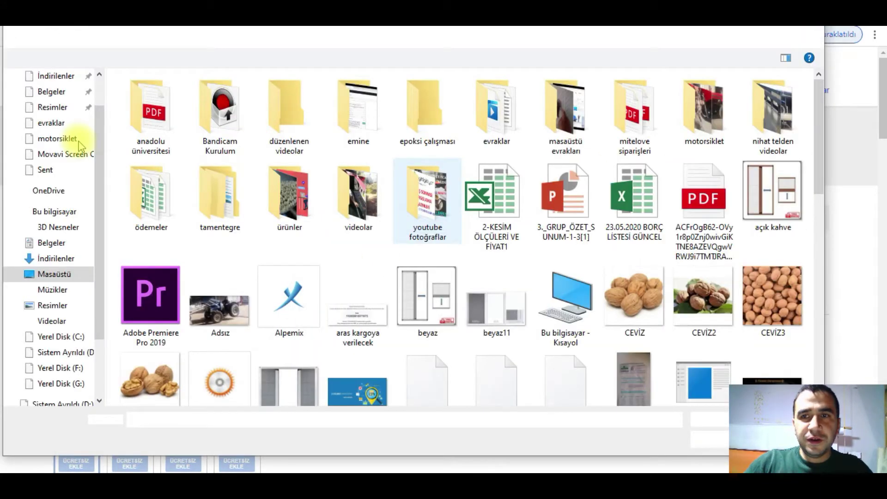
double_click(445, 119)
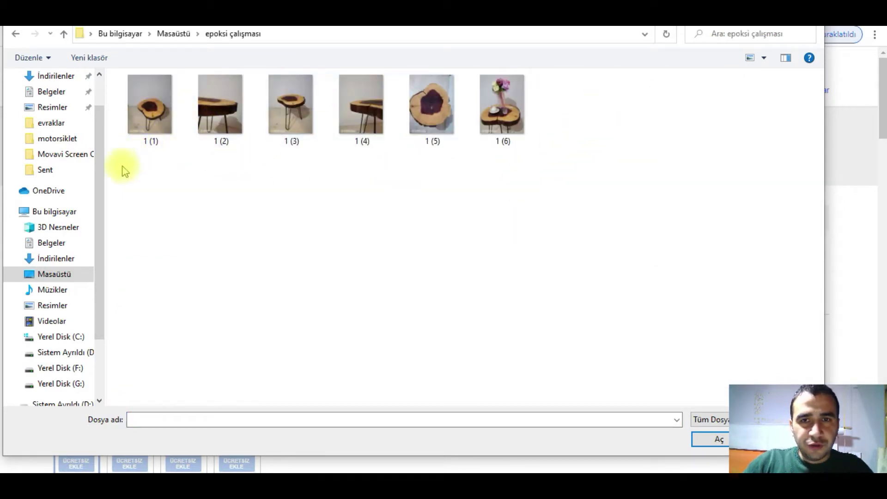
left_click(517, 99)
left_click(707, 439)
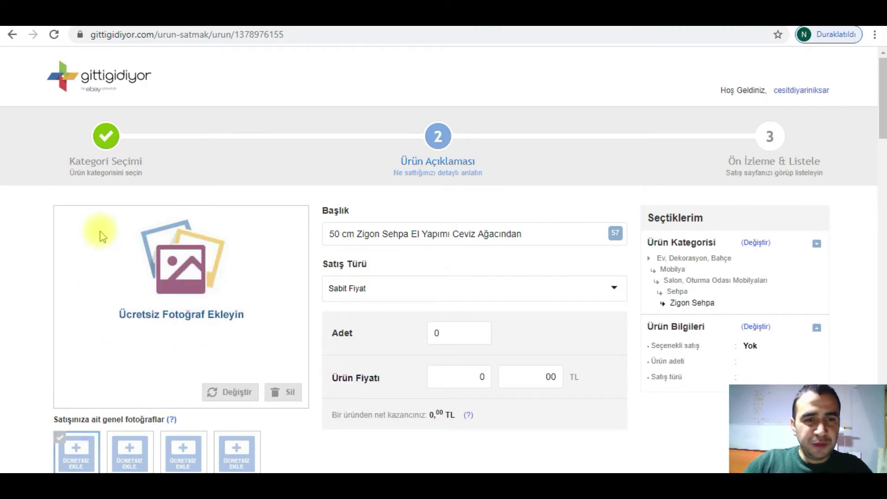
left_click(134, 464)
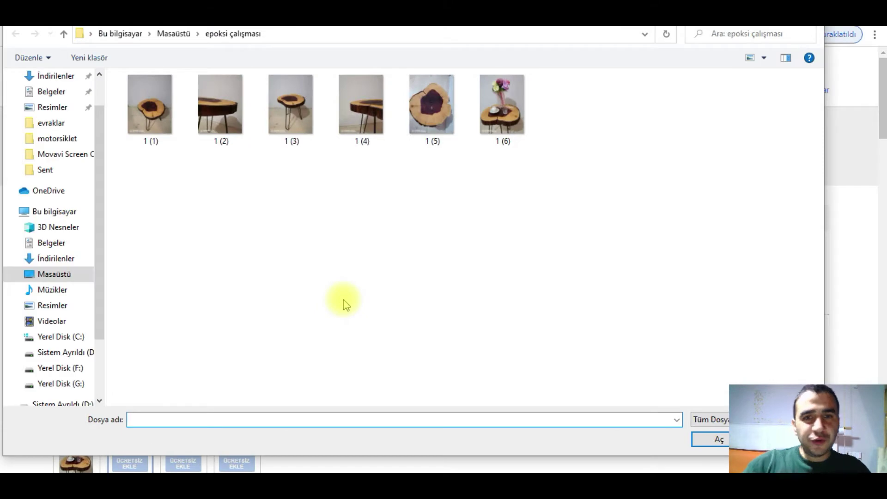
left_click(446, 138)
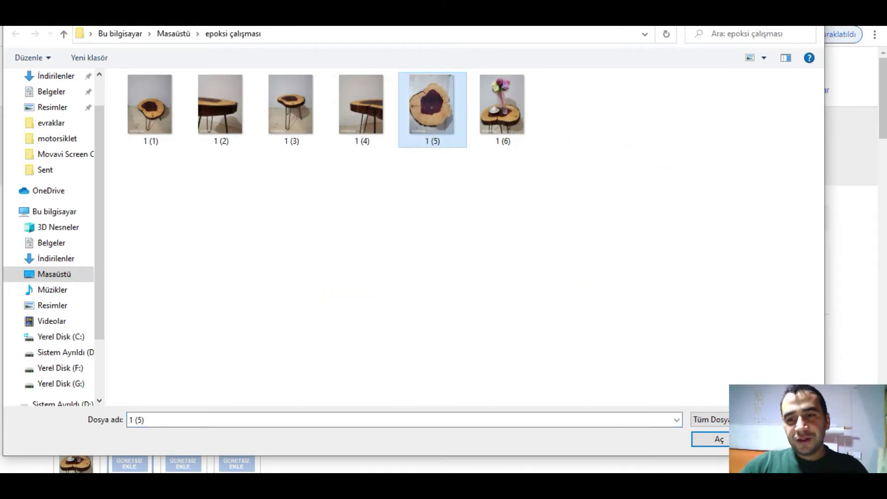
left_click(719, 439)
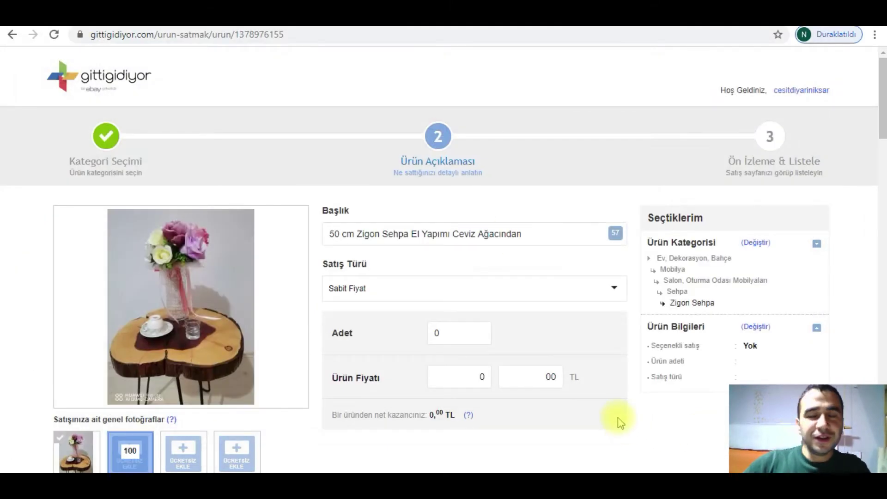
- Add 1 (4) and 1 (3) as the third and fourth listing photos
left_click(184, 447)
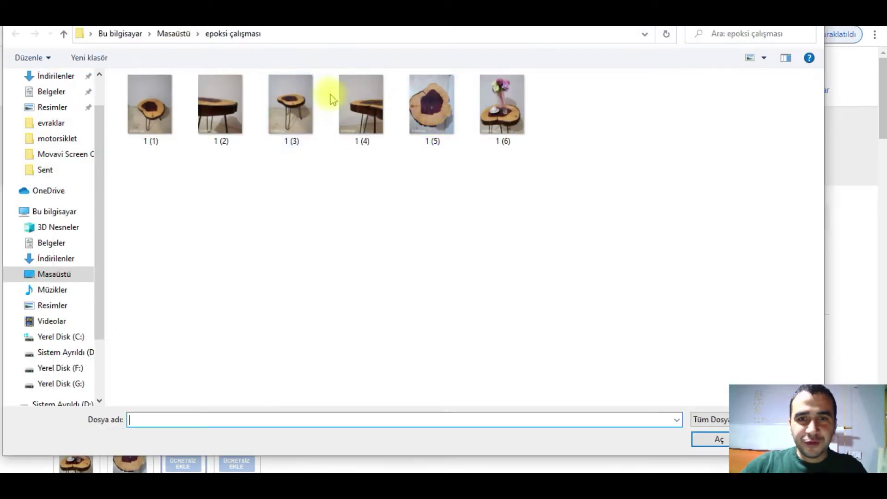
left_click(358, 108)
left_click(719, 439)
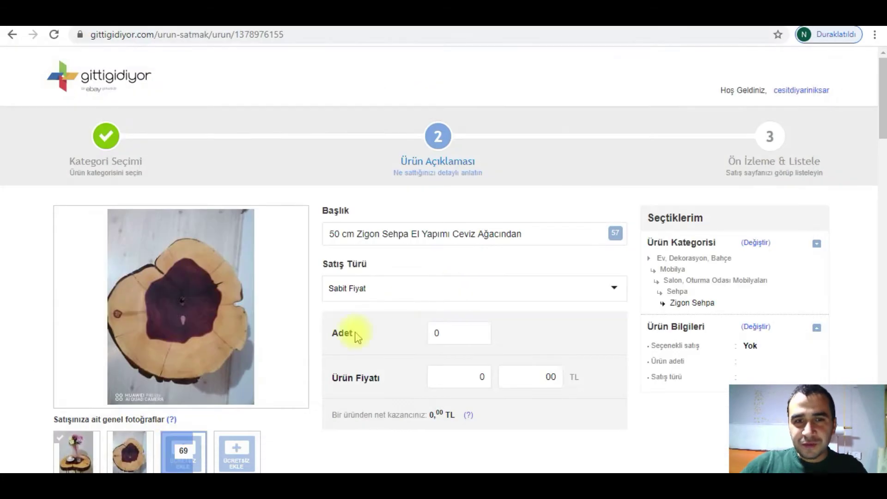
left_click(236, 445)
left_click(305, 111)
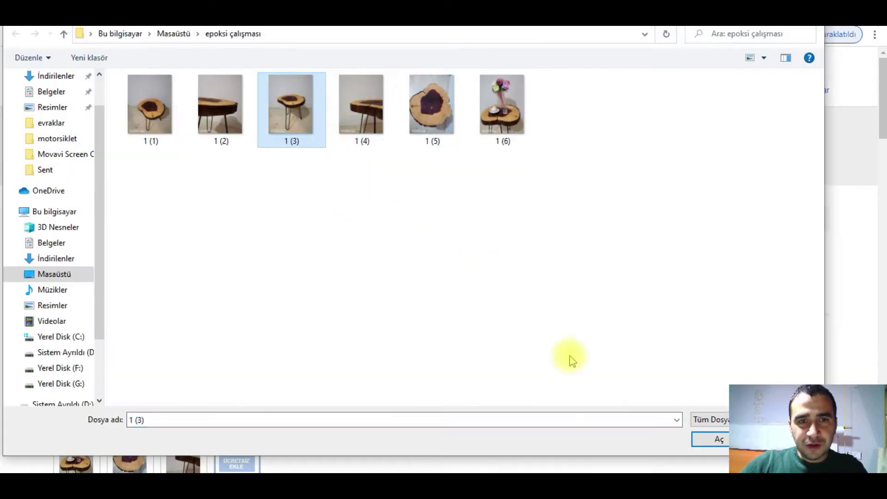
left_click(716, 438)
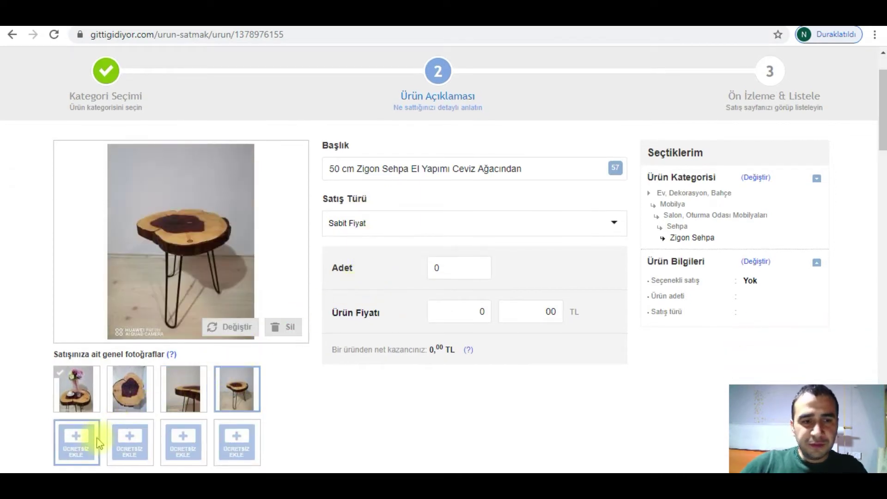
- Add 1 (2) and 1 (1) as the fifth and sixth listing photos
left_click(93, 442)
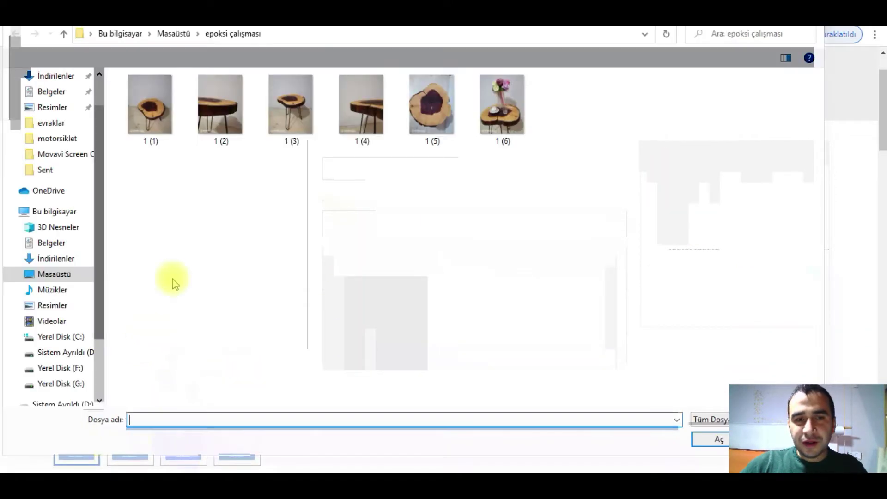
left_click(226, 129)
left_click(702, 439)
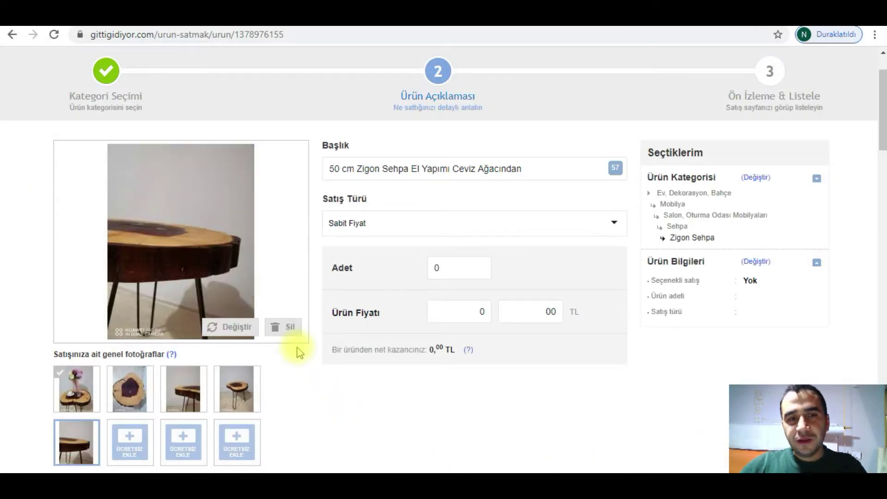
left_click(138, 443)
left_click(155, 141)
left_click(717, 441)
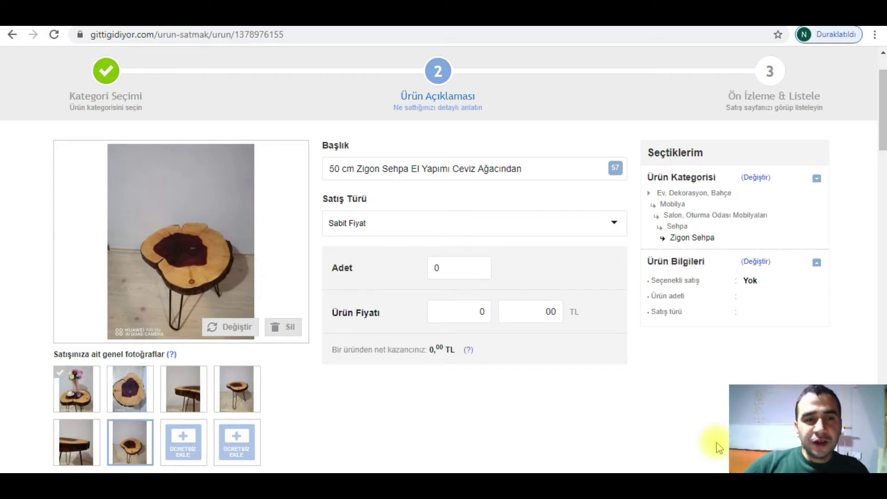
- Set the listing's quantity (Adet) to 1
left_click(464, 274)
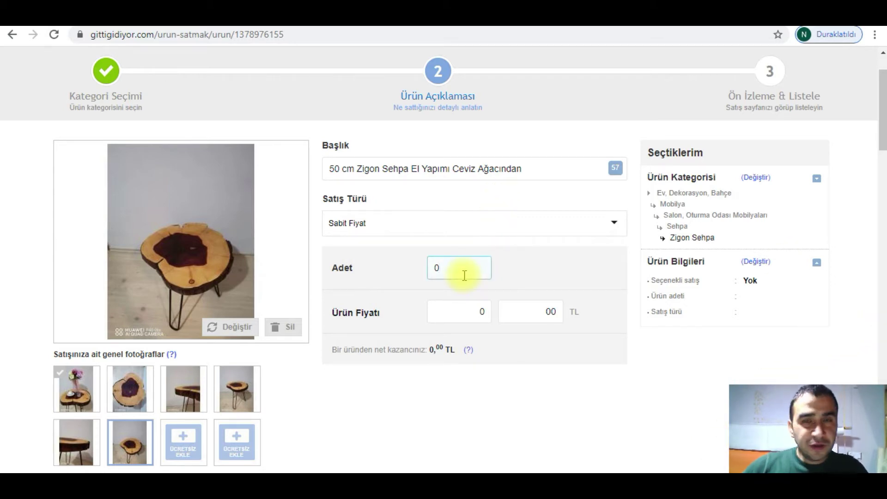
key("BackSpace")
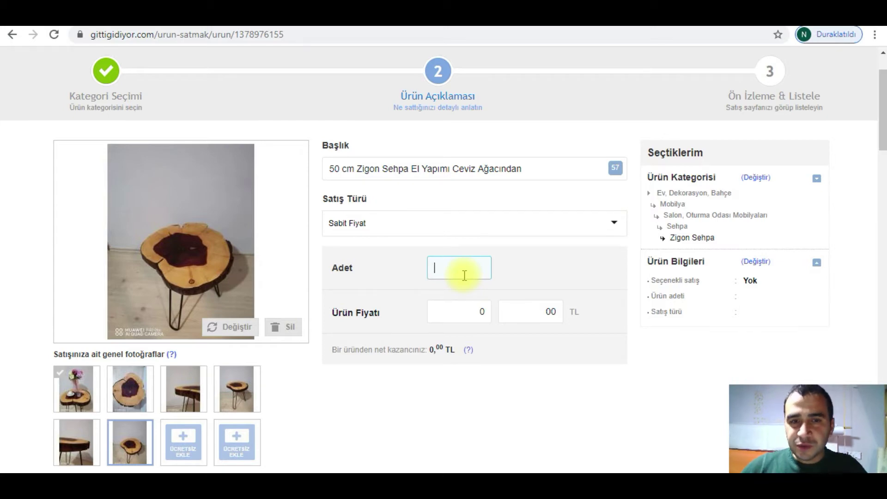
type("1")
- Set the product price (Ürün Fiyatı) to 449 TL and 99 kuruş
left_click(481, 310)
key("BackSpace")
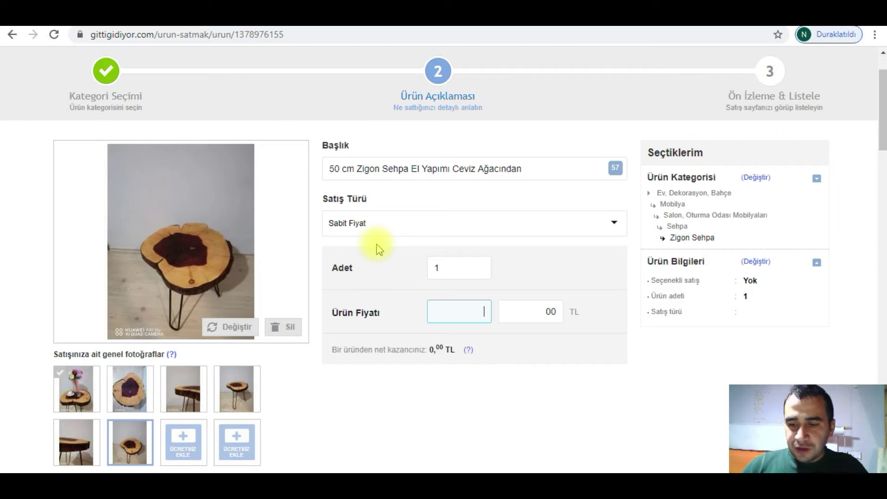
type("45")
key("BackSpace")
key("BackSpace")
type("450")
key("Tab")
type("99")
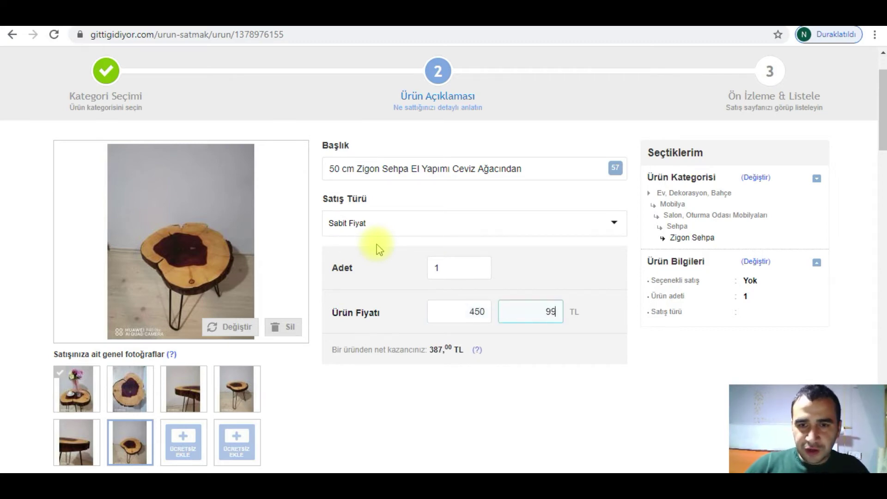
double_click(478, 309)
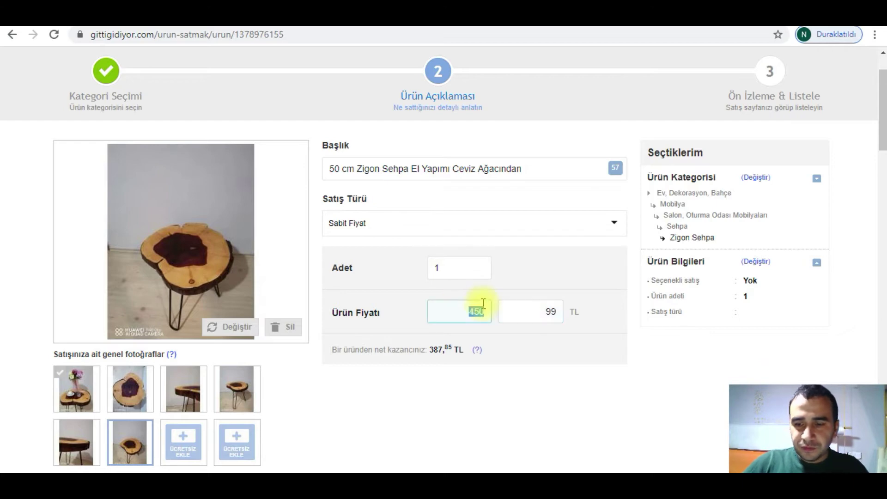
type("449")
key("Tab")
scroll(480, 303, "up", 2)
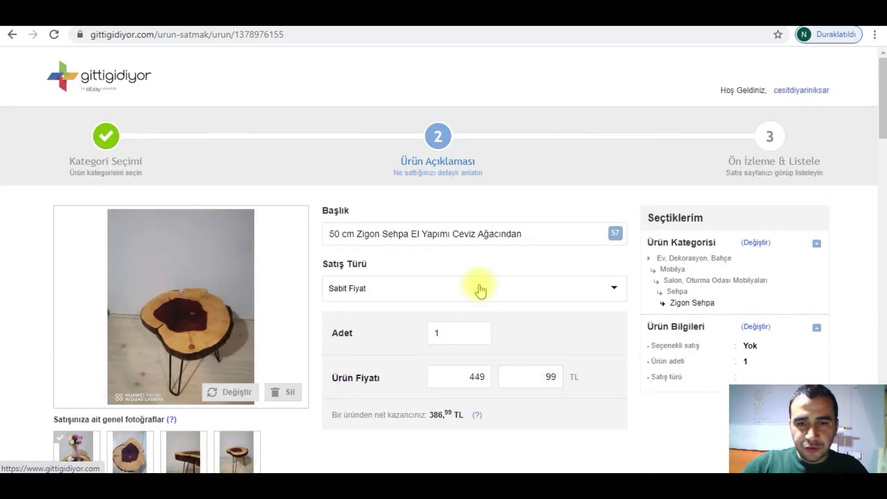
- Set the product's brand (Marka) to Vip and its product type (Ürün Tipi) to İkili Zigon Sehpa
scroll(465, 295, "down", 2)
scroll(464, 296, "down", 4)
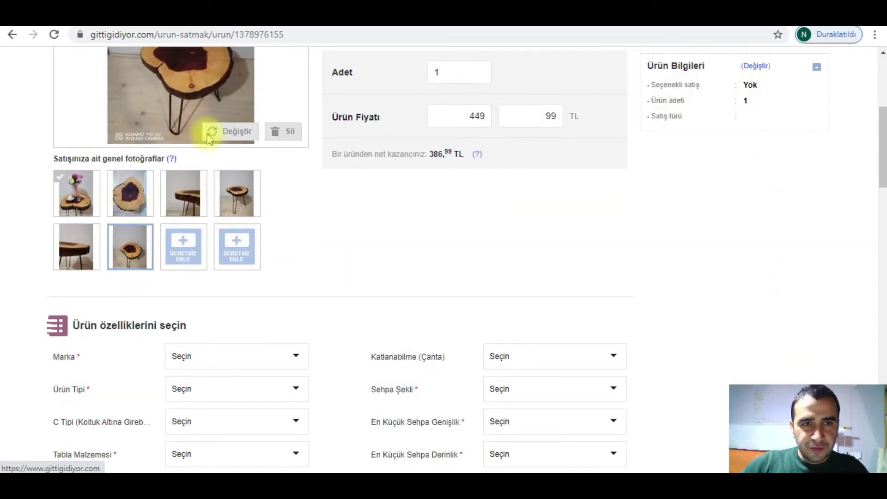
scroll(287, 287, "down", 1)
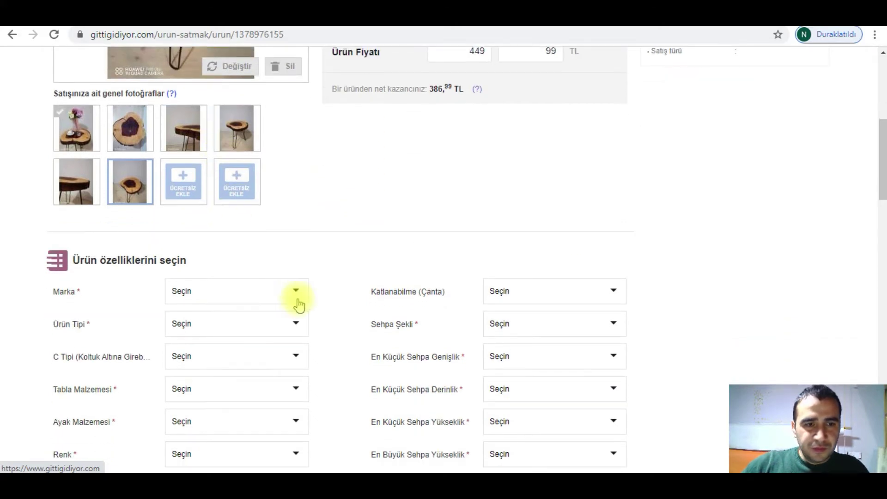
left_click(271, 296)
type("di")
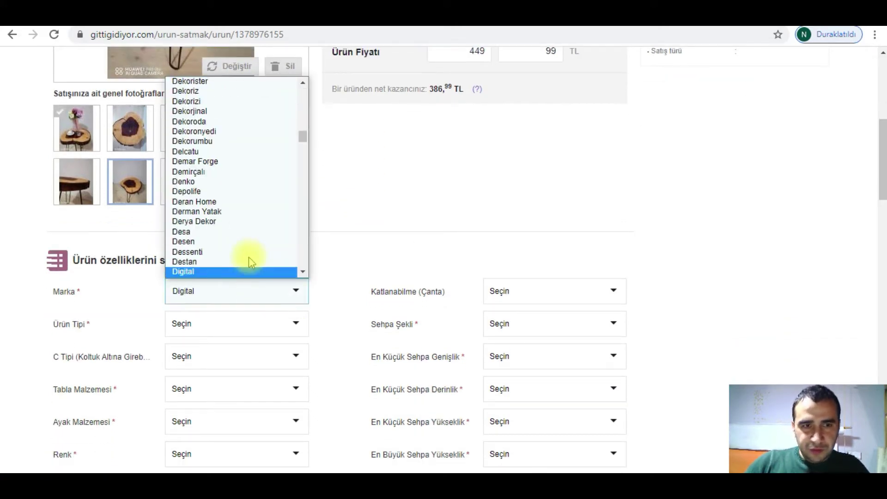
left_click(302, 272)
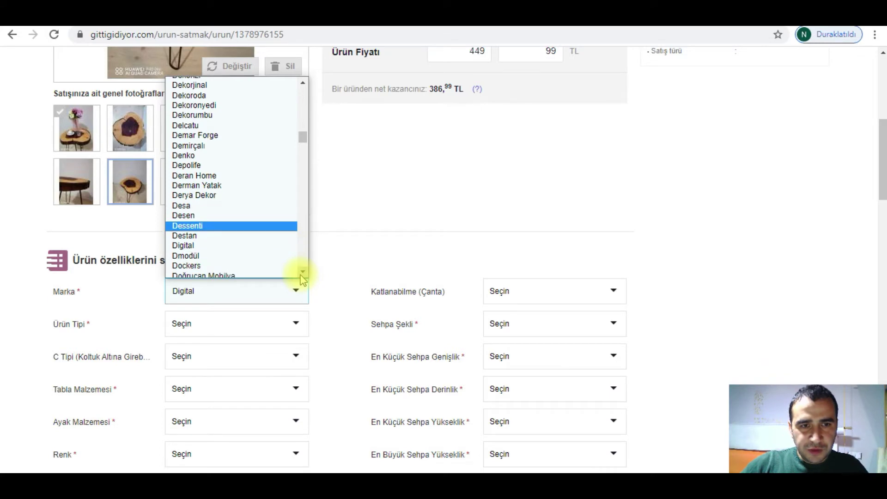
scroll(302, 275, "down", 5)
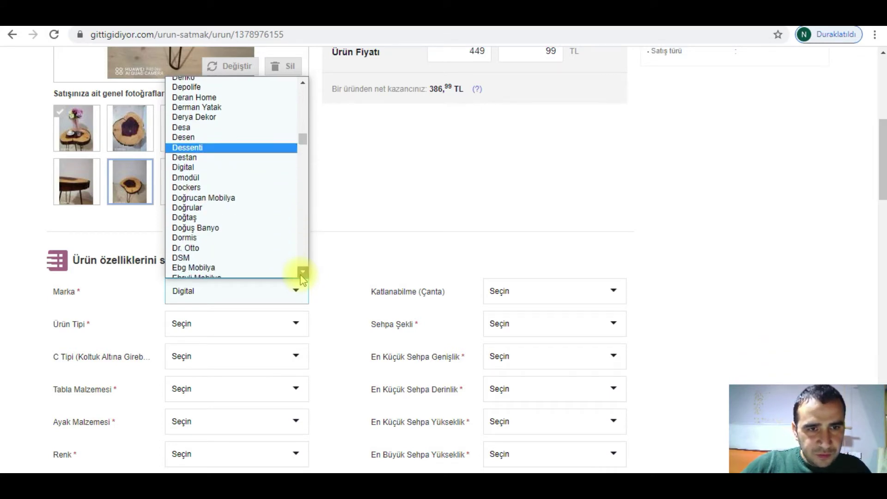
scroll(302, 276, "down", 15)
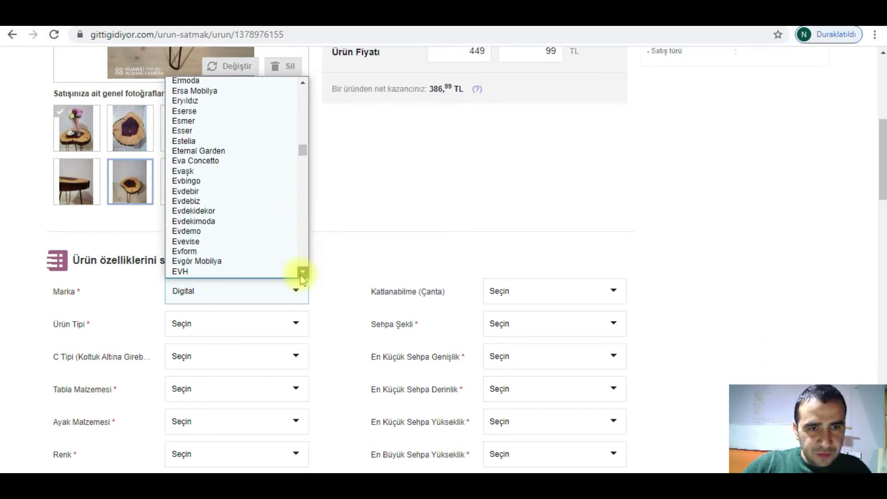
scroll(302, 276, "down", 3)
double_click(301, 280)
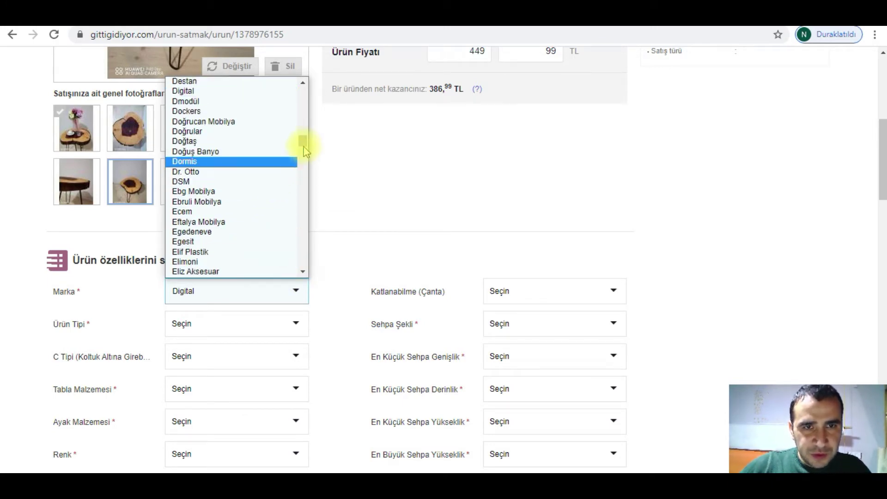
left_click_drag(304, 143, 304, 271)
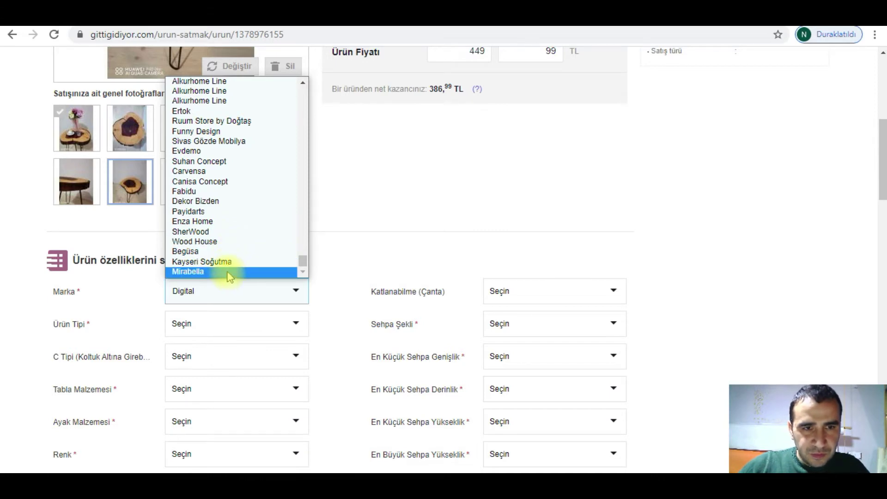
scroll(215, 135, "up", 3)
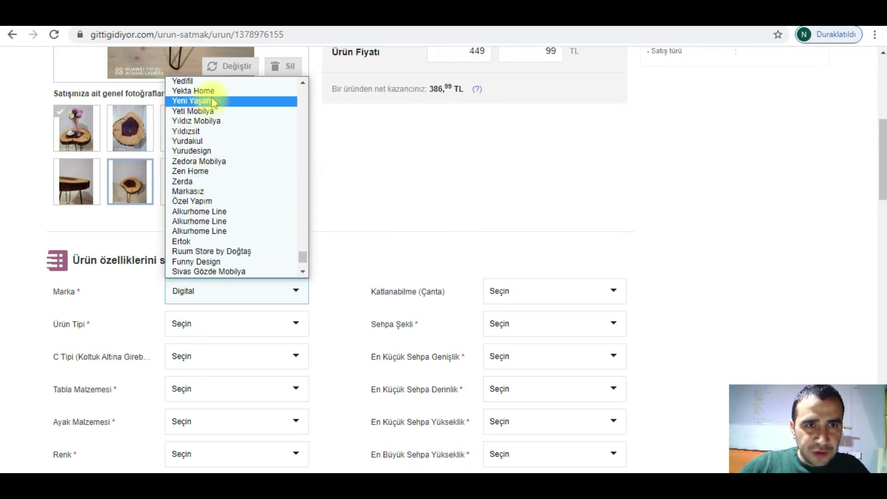
scroll(223, 139, "up", 3)
scroll(223, 206, "up", 3)
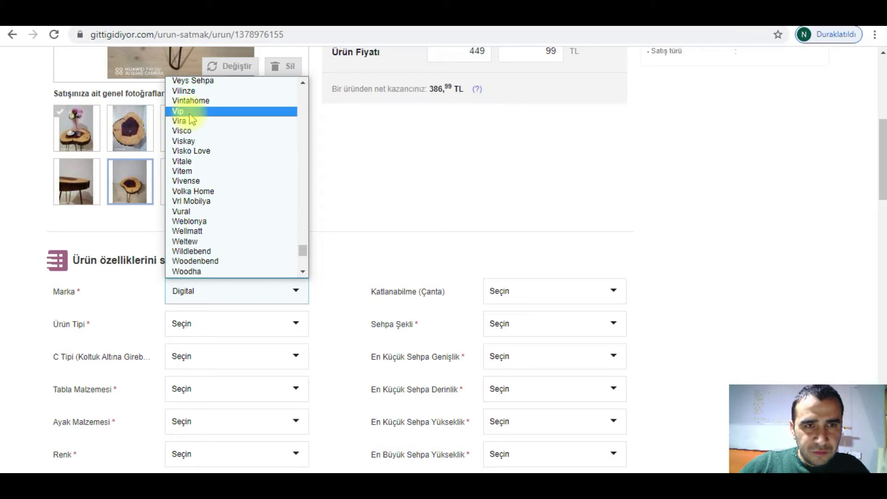
left_click(180, 111)
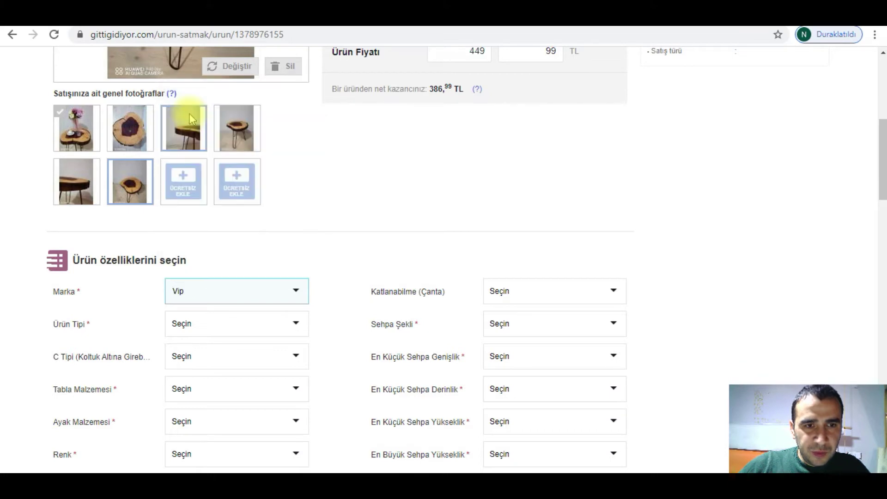
left_click(221, 324)
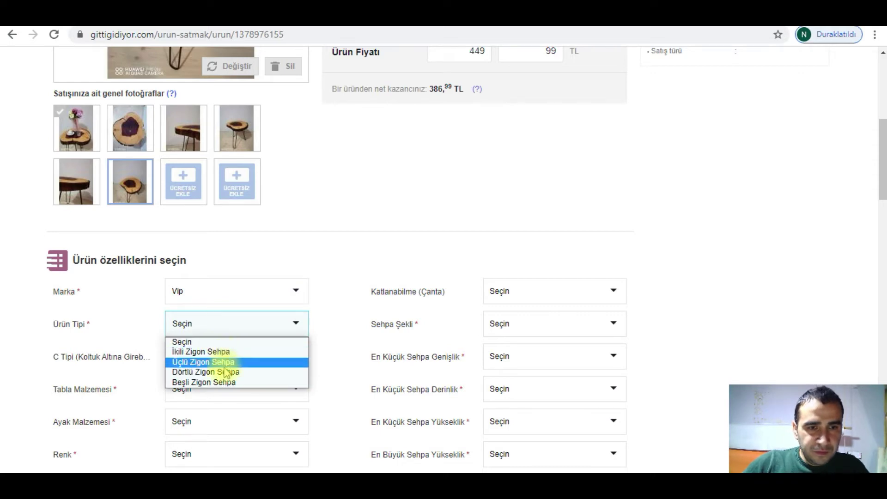
left_click(203, 352)
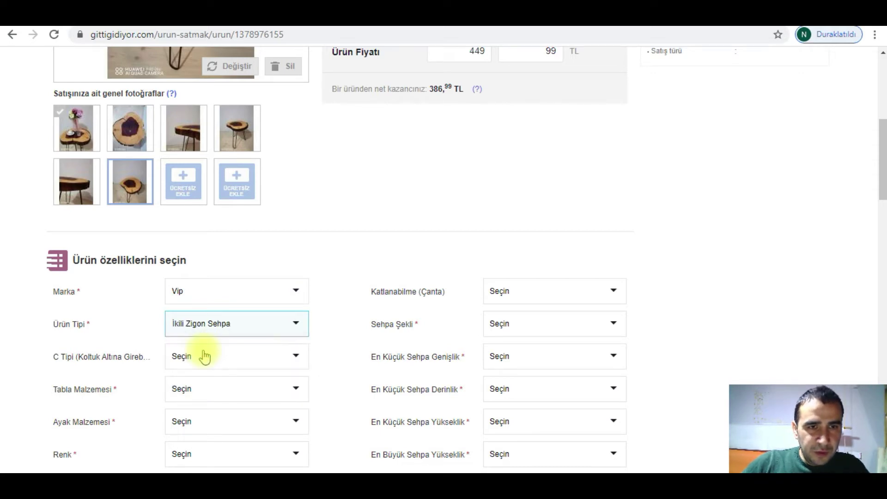
- Insert the word "Tekli" before "Zigon" in the listing title (Başlık)
scroll(453, 206, "up", 7)
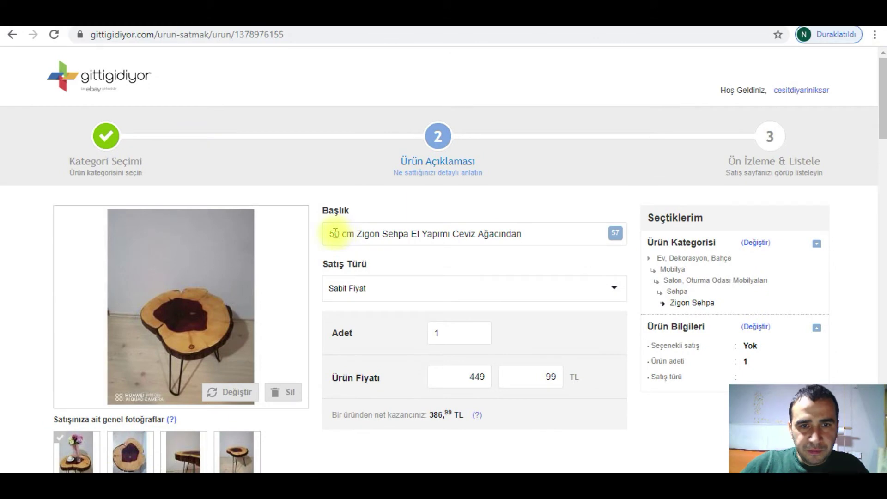
left_click(358, 233)
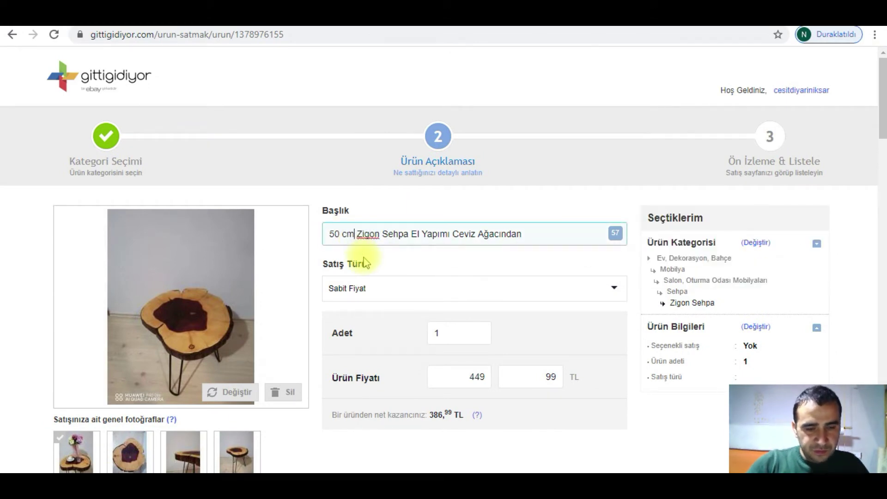
type("Teklş Zi")
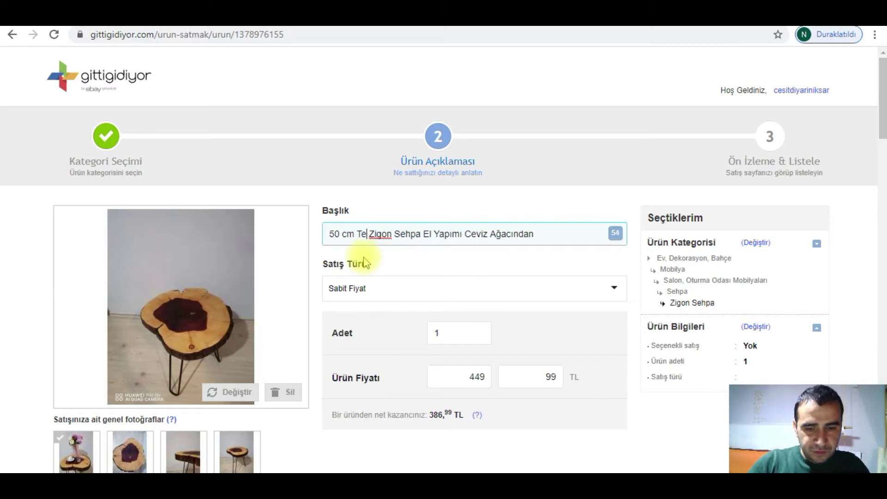
key("BackSpace")
type("i")
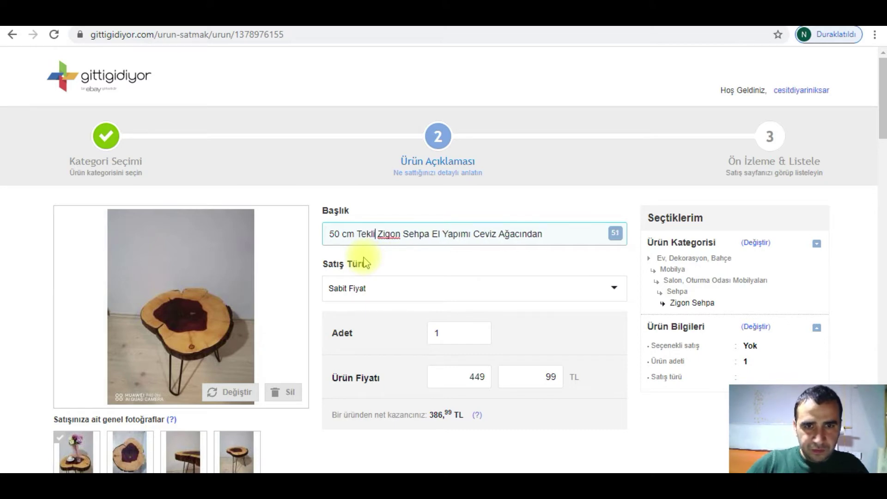
- Set the tabletop material (Tabla Malzemesi) to Ahşap in the product attributes
scroll(580, 203, "down", 8)
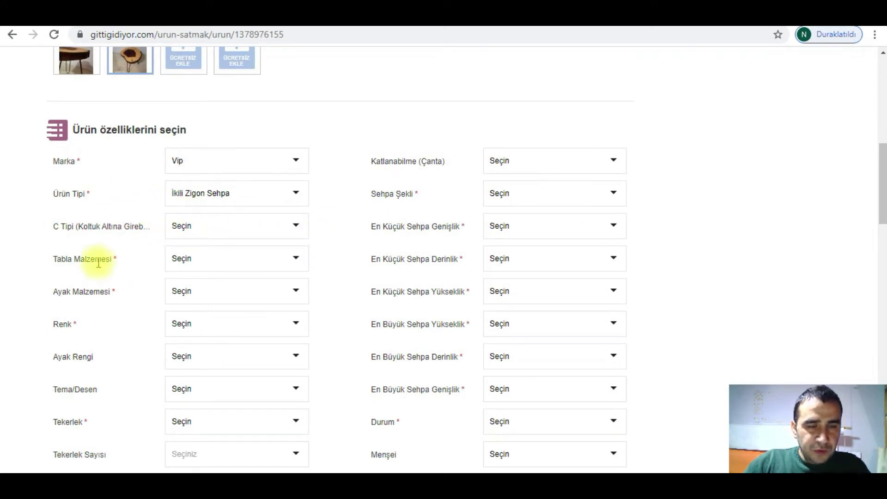
left_click(201, 262)
left_click(216, 288)
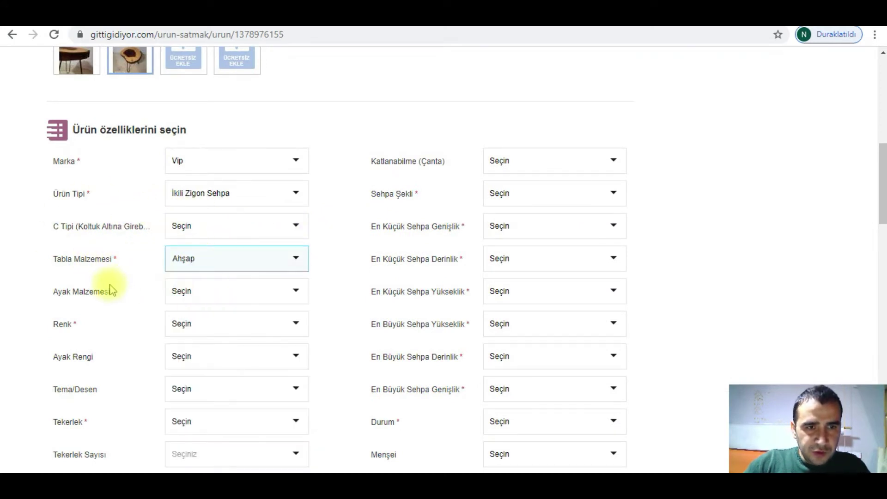
- Set the leg material (Ayak Malzemesi) to Çelik in the product attributes
left_click(208, 303)
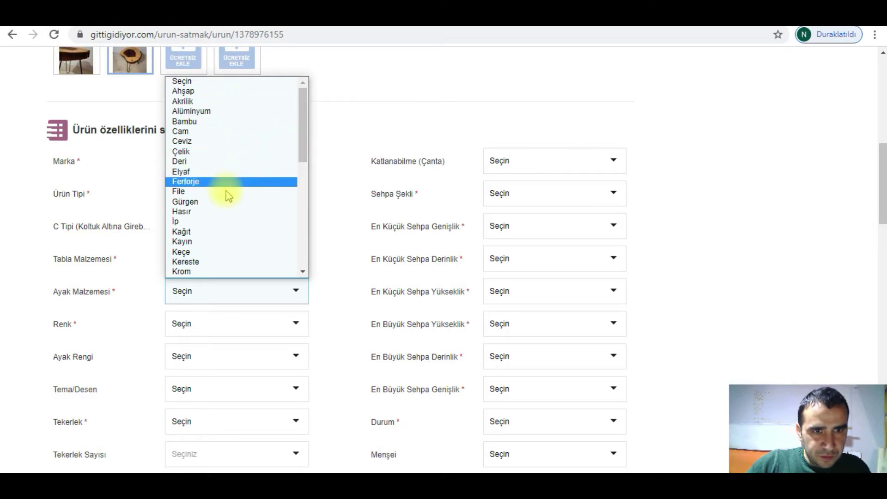
key("d")
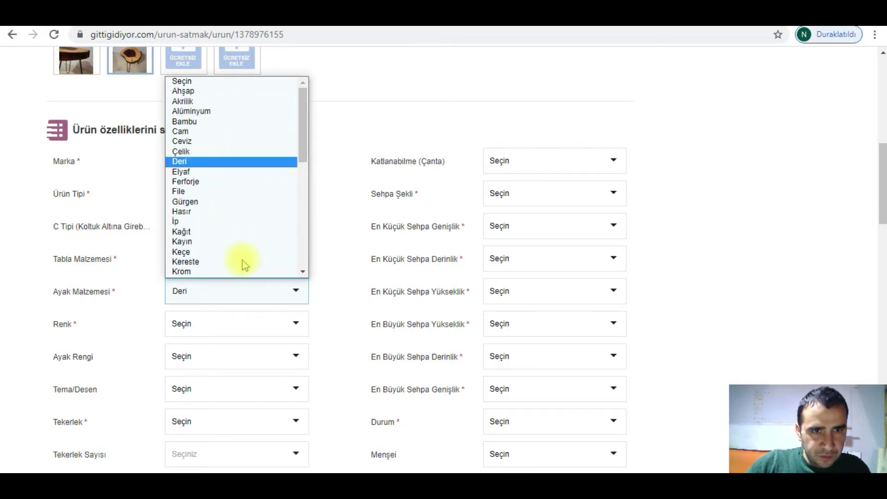
scroll(237, 241, "down", 3)
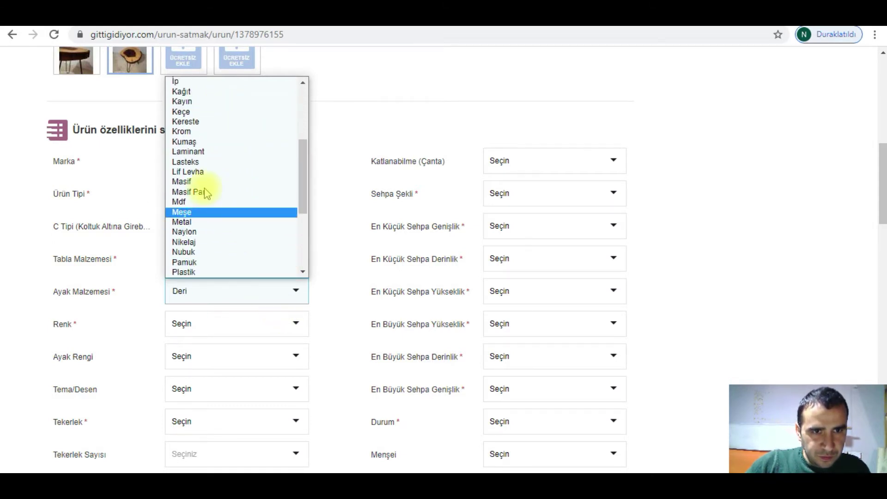
left_click_drag(303, 192, 290, 252)
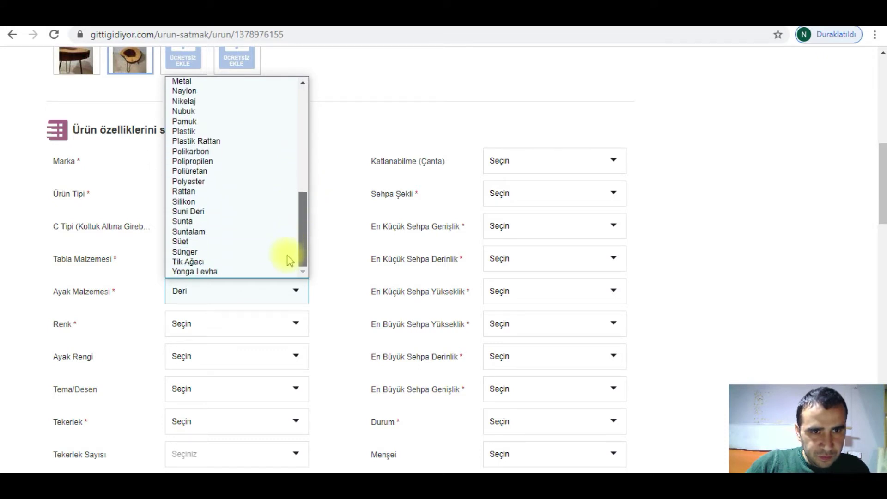
scroll(289, 221, "up", 3)
left_click_drag(291, 192, 297, 134)
left_click(208, 158)
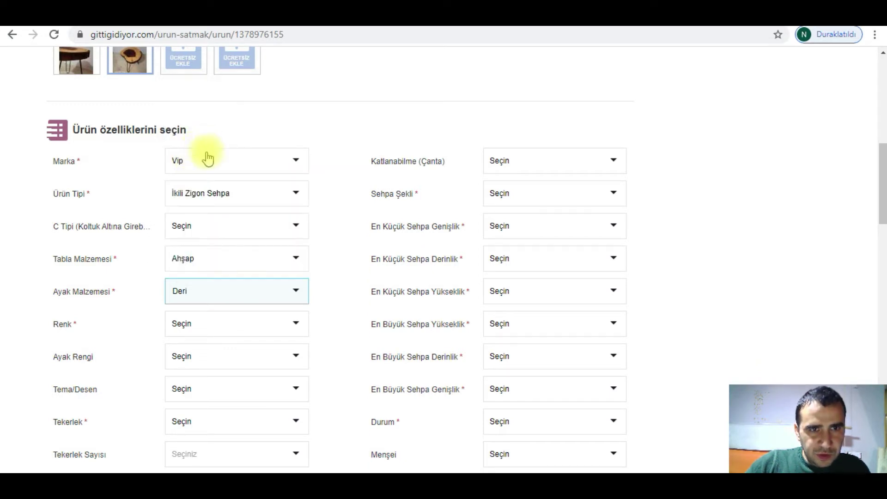
left_click(194, 291)
scroll(194, 198, "down", 1)
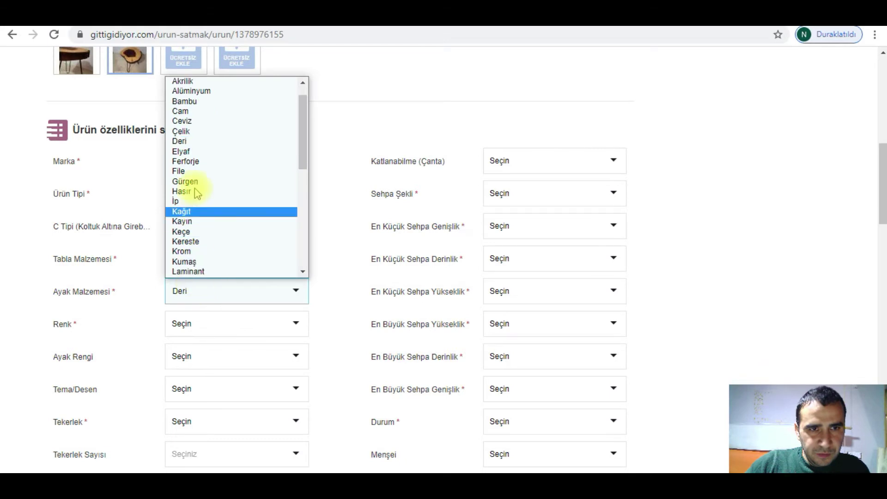
left_click(206, 132)
- Set the product colour (Renk) to Karışık/Çok renkli
left_click(211, 323)
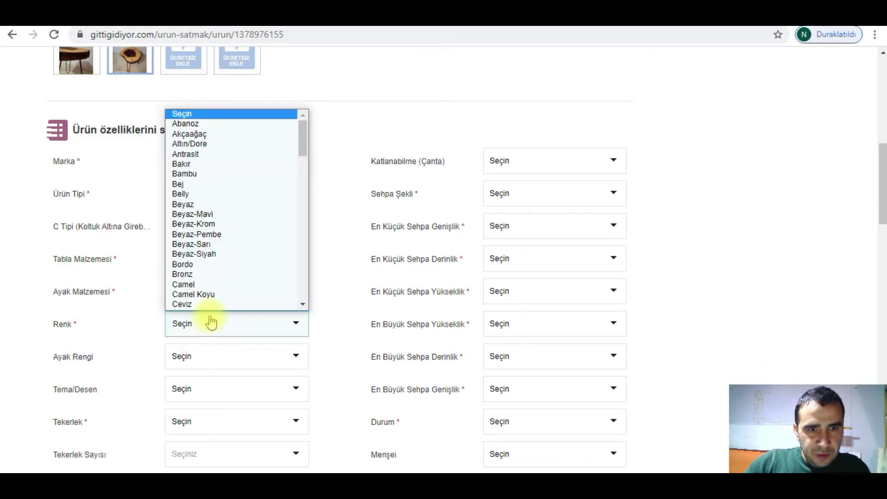
scroll(201, 267, "down", 1)
scroll(201, 267, "down", 6)
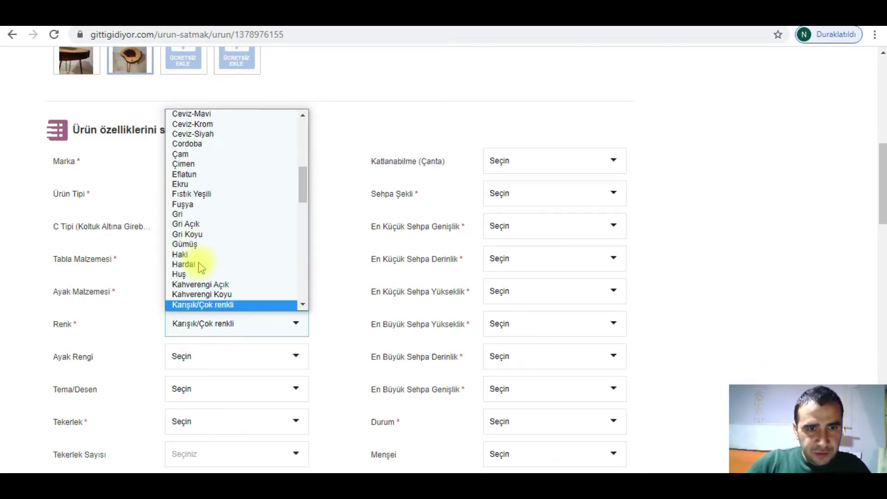
left_click(189, 304)
- Set the wheels attribute (Tekerlek) to Yok and the table shape (Sehpa Şekli) to Oval
scroll(193, 309, "down", 1)
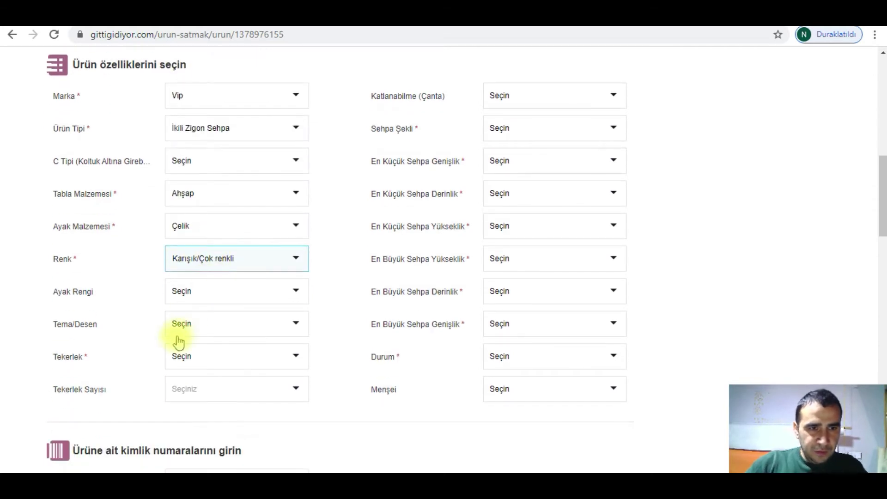
left_click(210, 355)
left_click(183, 394)
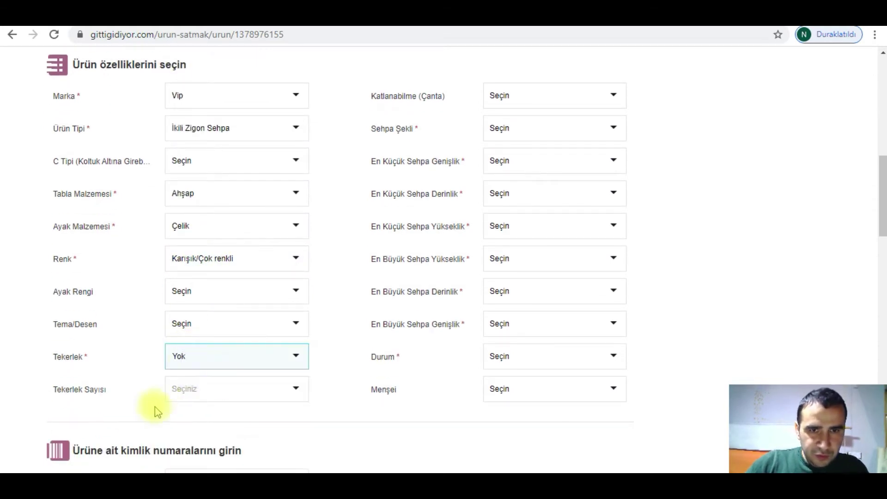
left_click(512, 130)
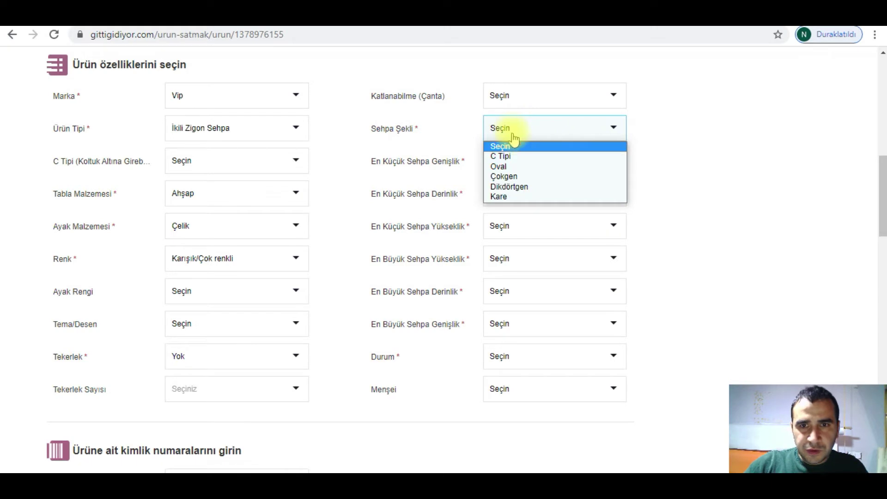
left_click(522, 168)
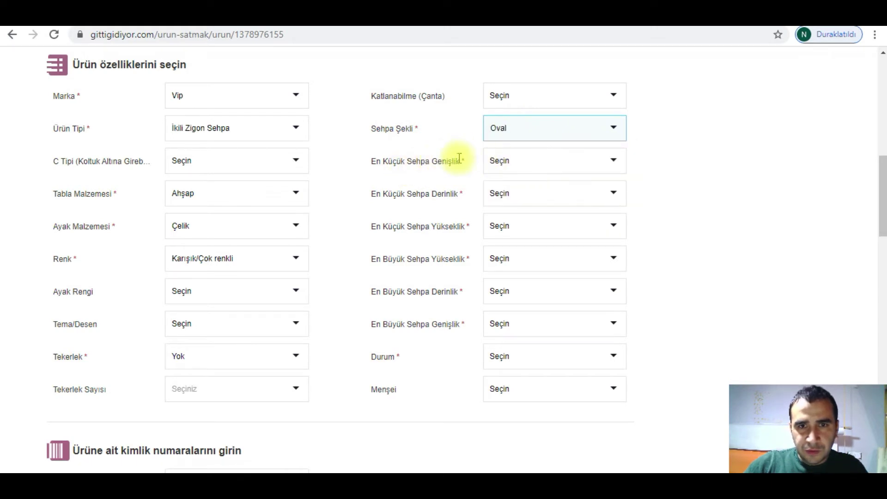
- Set the smallest table's width (En Küçük Sehpa Genişlik) to 51 cm-55 cm and its depth (Derinlik) to 90 cm altı
left_click(508, 167)
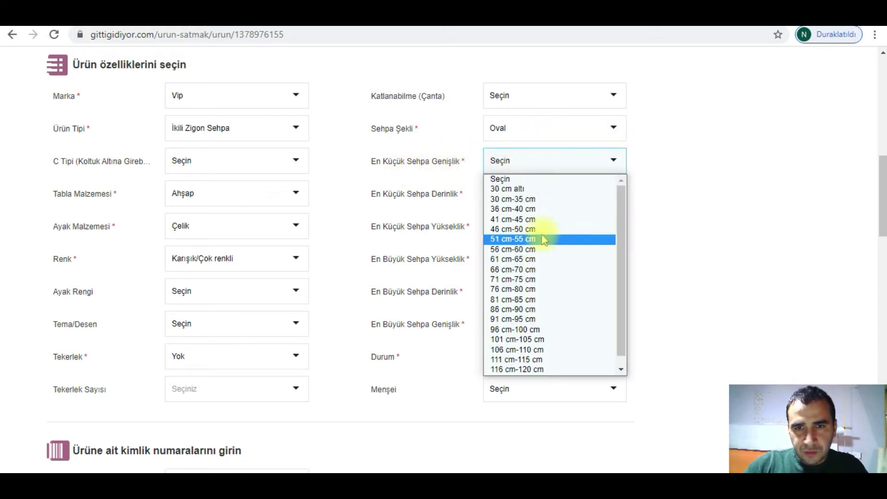
left_click(535, 239)
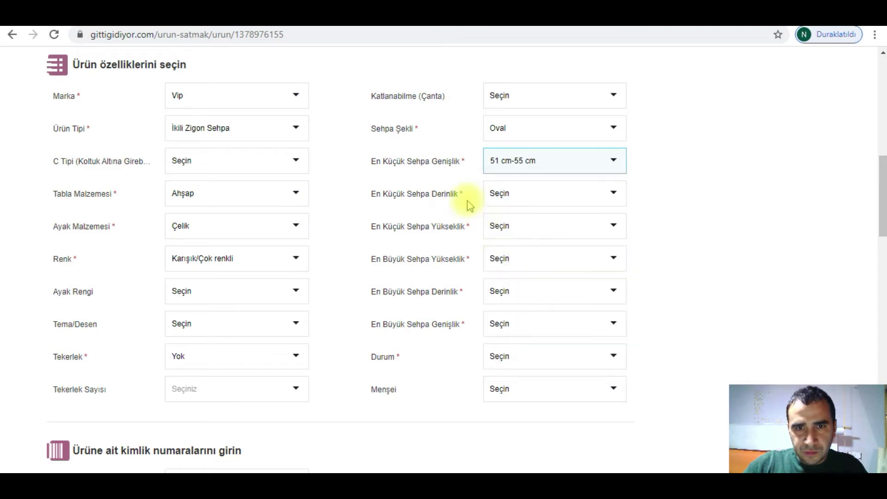
left_click(506, 202)
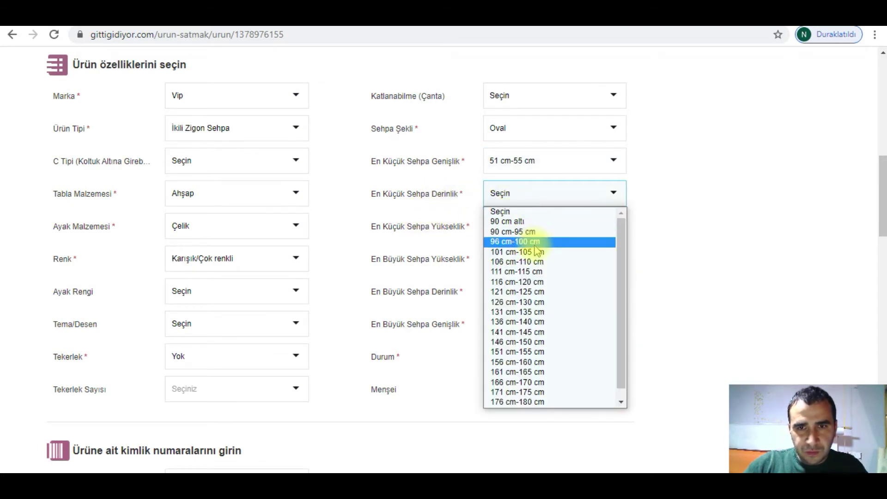
left_click(535, 222)
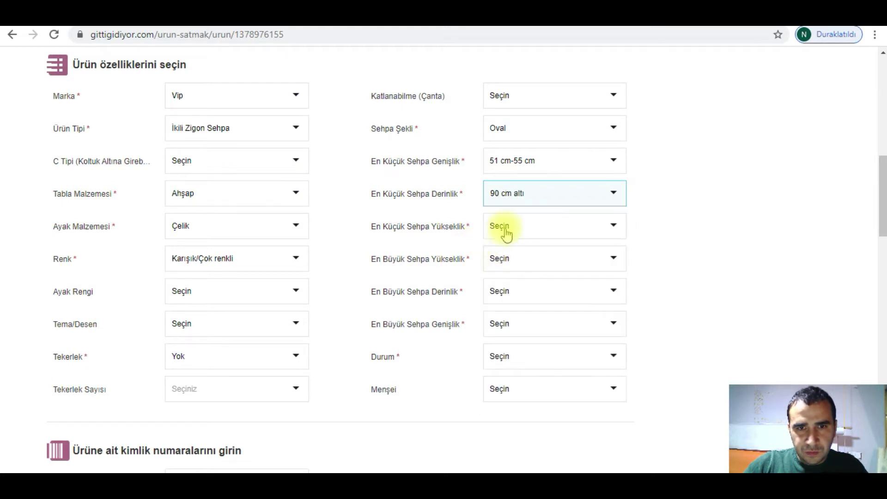
- Set both the smallest table's height (En Küçük Sehpa Yükseklik) and the largest table's height (En Büyük Sehpa Yükseklik) to 50 cm-55 cm
left_click(520, 227)
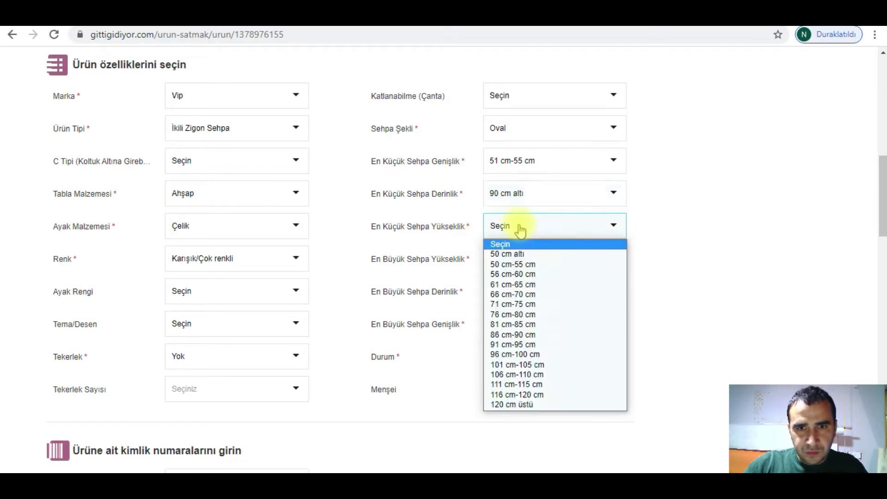
left_click(524, 265)
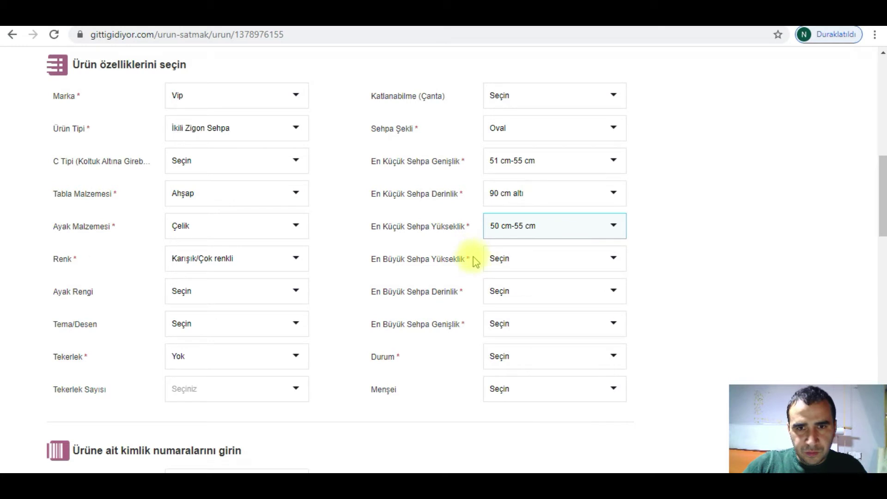
left_click(511, 269)
left_click(537, 306)
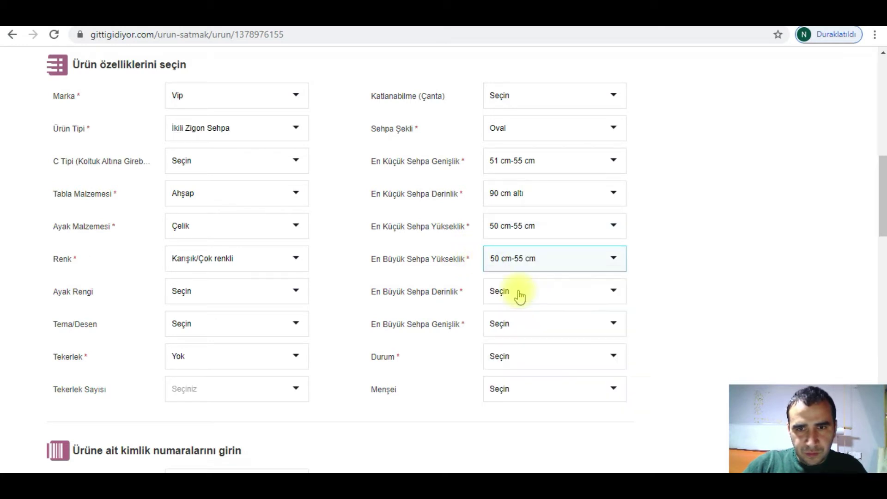
- Set the largest table's depth (En Büyük Sehpa Derinlik) to 90 cm altı
left_click(519, 292)
scroll(554, 182, "down", 1)
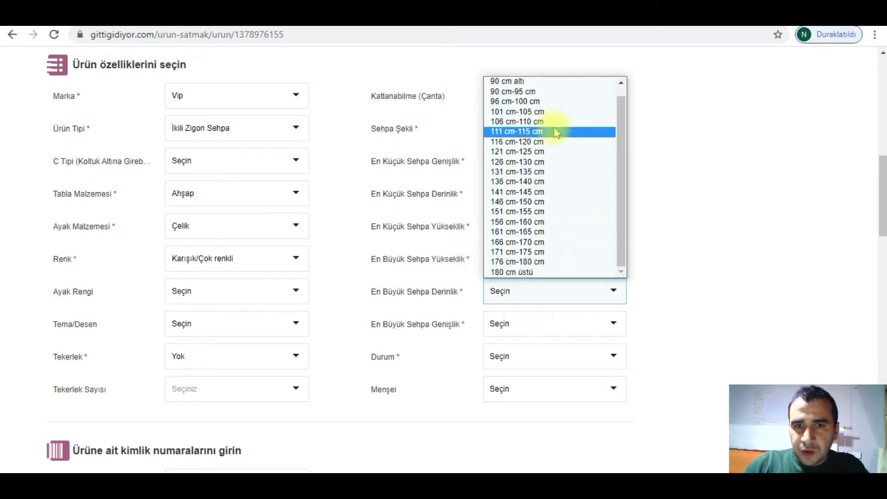
scroll(532, 103, "up", 1)
left_click(531, 91)
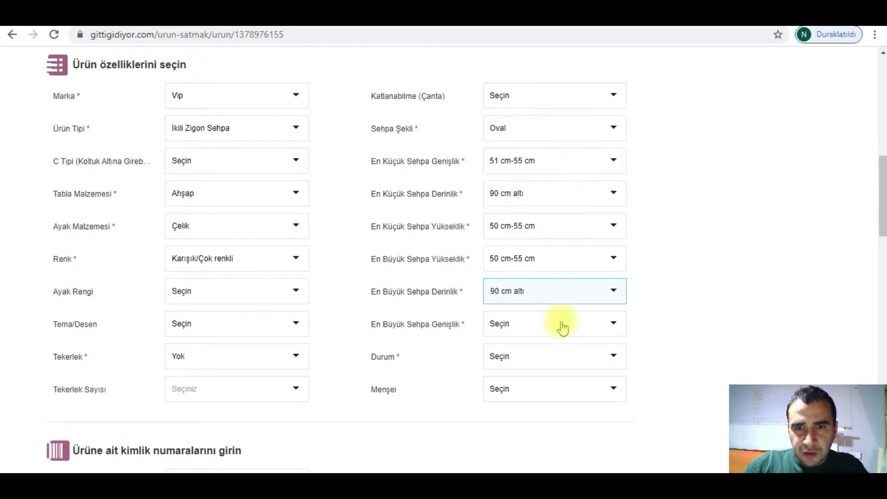
- Set the largest table's width (En Büyük Sehpa Genişlik) to 51 cm-55 cm and the condition (Durum) to Sıfır
left_click(524, 329)
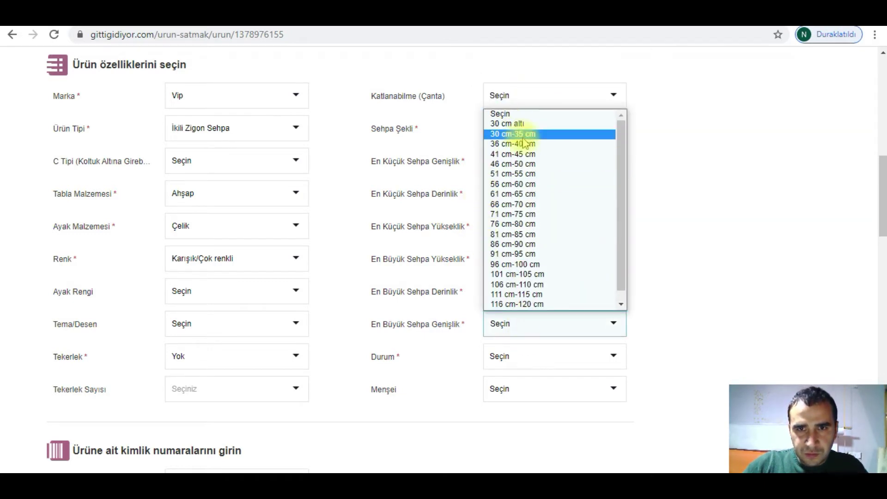
left_click(536, 174)
left_click(533, 364)
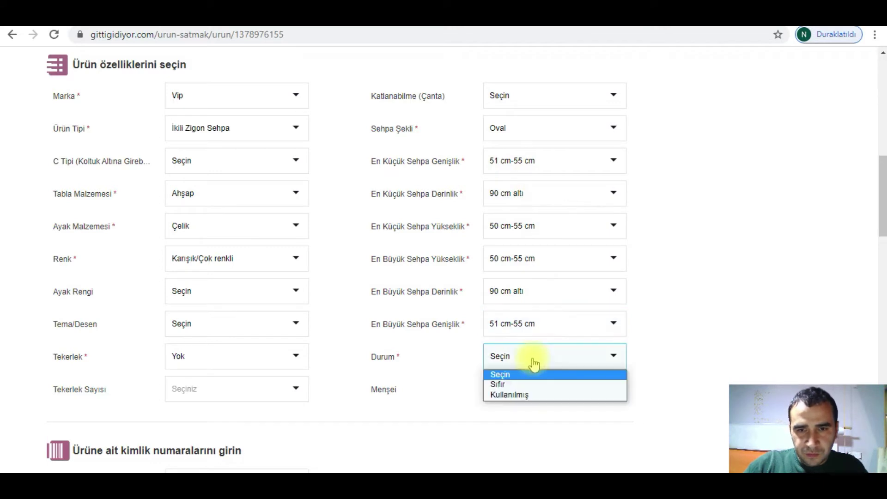
left_click(508, 382)
- Read the explanation of the GTIN field and enter 230635 as the product's GTIN
scroll(697, 330, "down", 2)
scroll(231, 311, "down", 5)
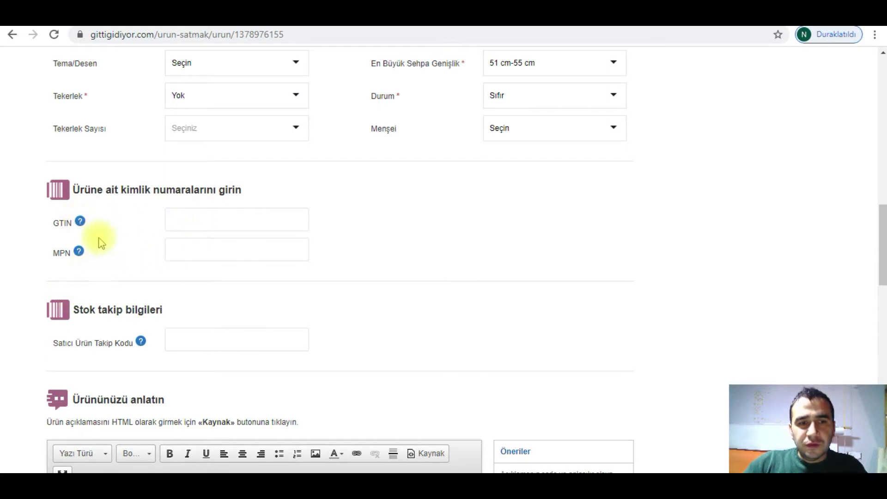
left_click(80, 222)
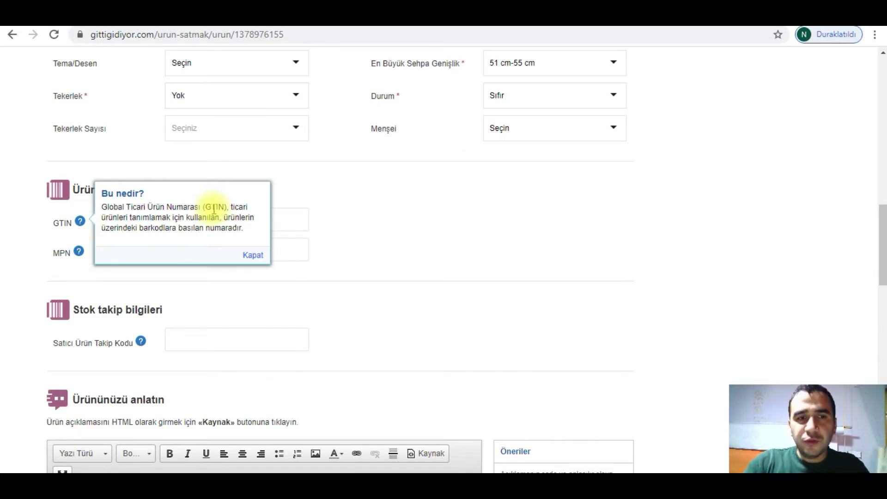
left_click(257, 254)
left_click(289, 223)
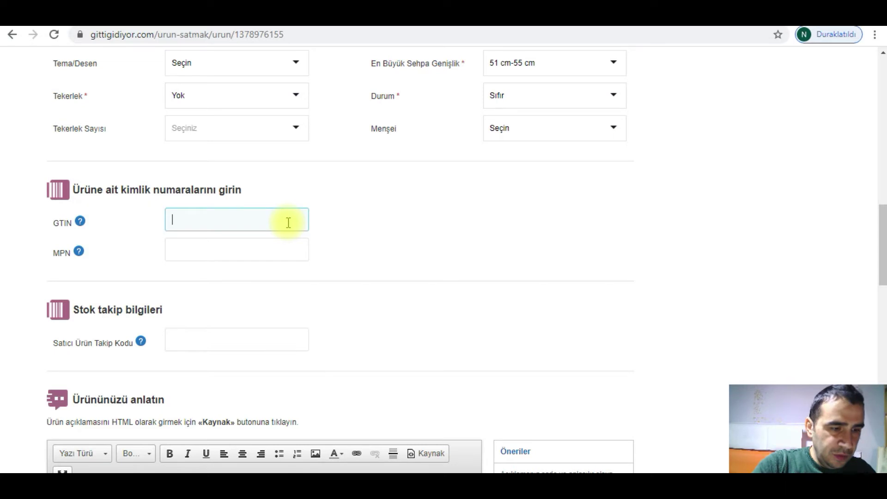
type("23")
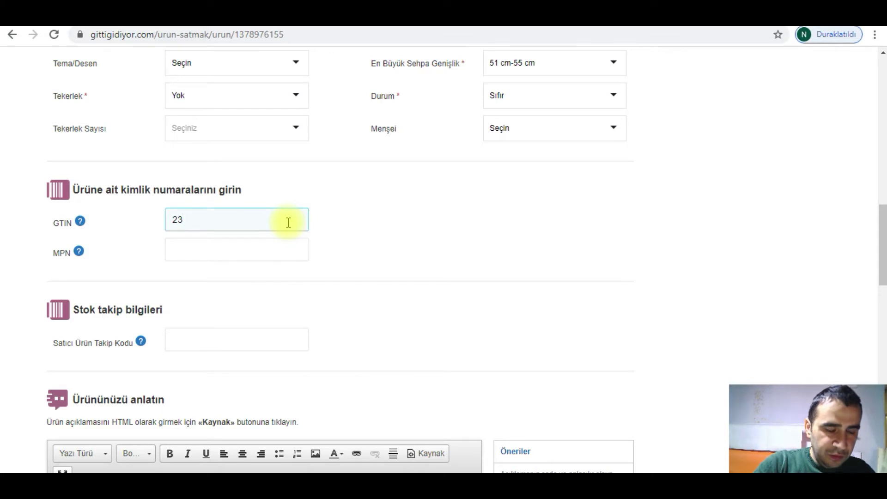
type("0635")
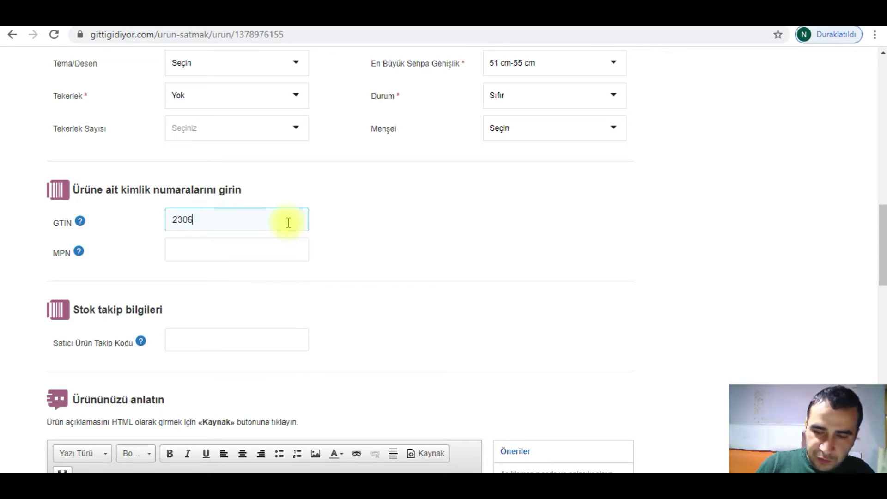
- Read the explanation of the MPN field and enter KRB as the product's MPN
left_click(79, 251)
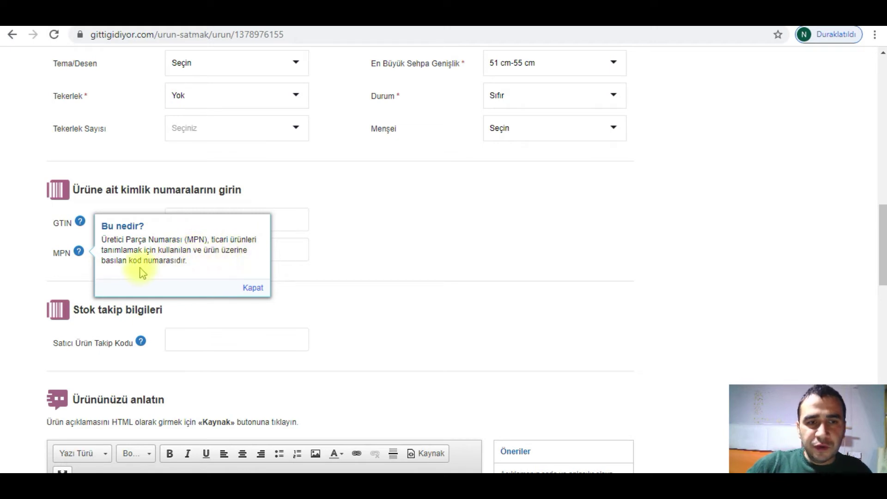
left_click(252, 287)
left_click(215, 251)
type("KRB")
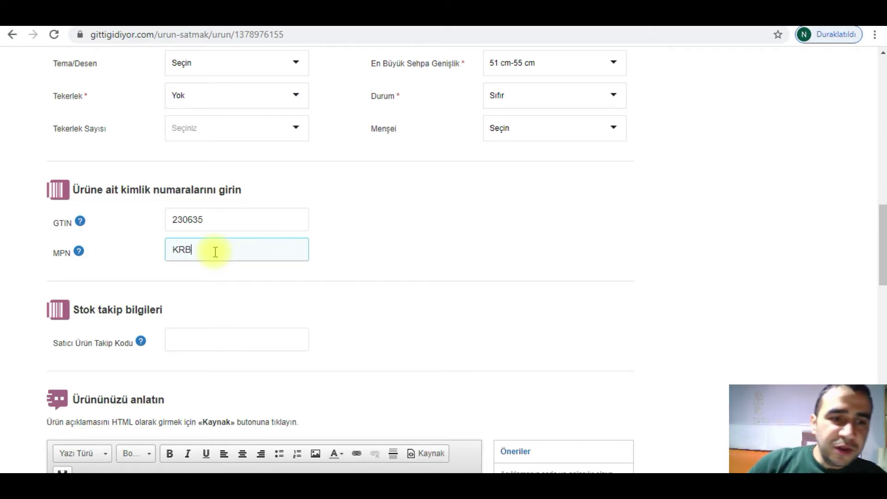
- Read the explanation of the seller product tracking code (Satıcı Ürün Takip Kodu) in the stock tracking section
scroll(216, 251, "down", 1)
scroll(184, 217, "down", 3)
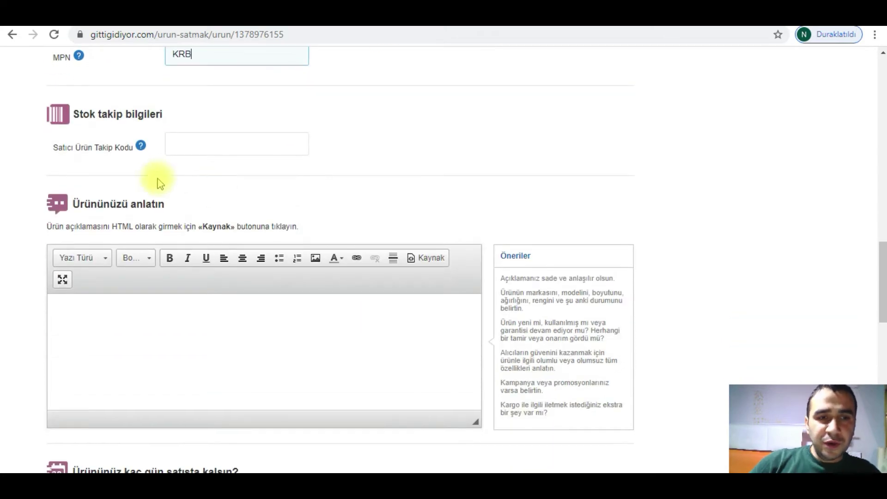
left_click(140, 146)
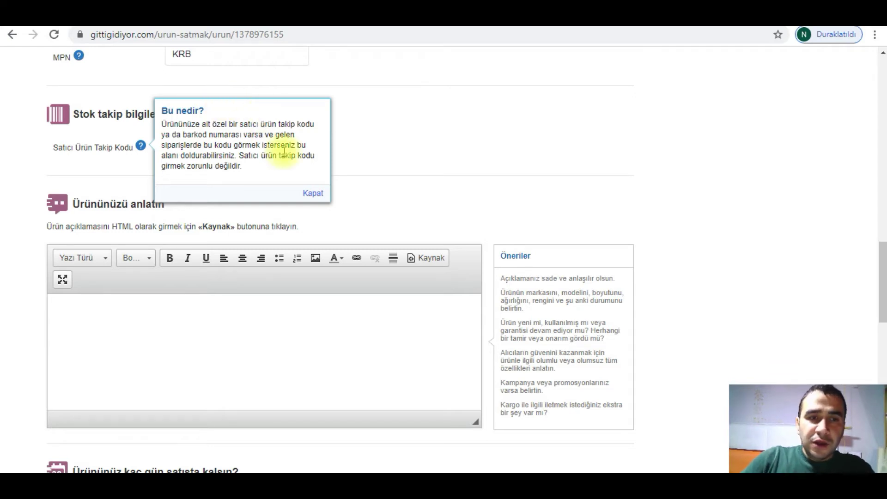
left_click(313, 194)
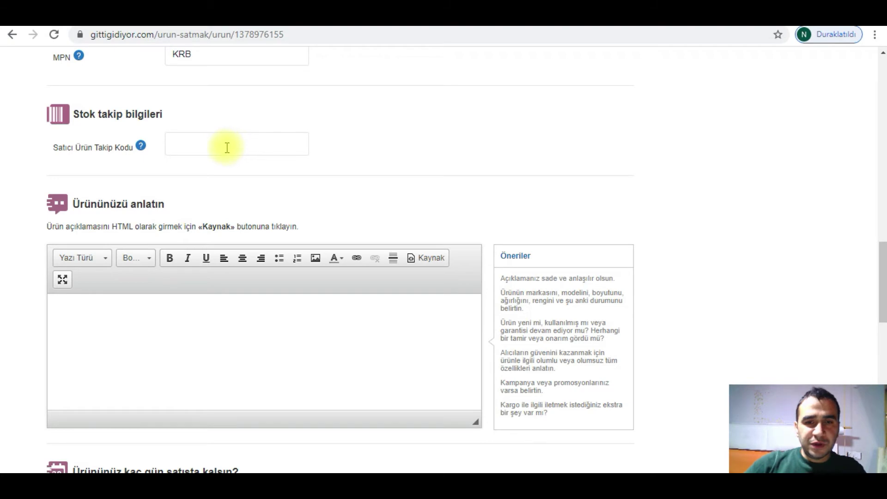
- Copy the listing title "50 cm Tekli Zigon Sehpa El Yapımı Ceviz Ağacından" into the product description and start a new line below it
scroll(174, 323, "up", 15)
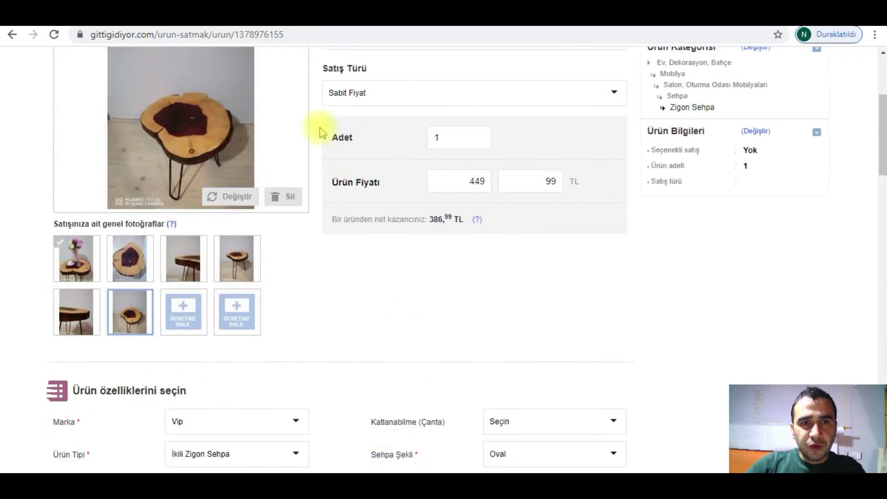
scroll(322, 134, "up", 5)
mouse_move(333, 233)
left_mouse_down()
mouse_move(579, 236)
mouse_move(328, 233)
left_mouse_up()
key("ctrl+c")
scroll(347, 239, "down", 1)
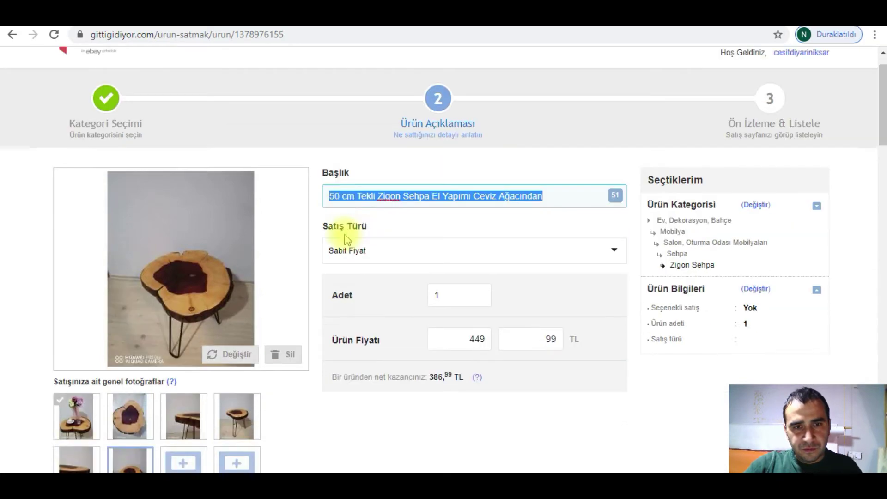
scroll(346, 238, "down", 20)
left_click(218, 313)
key("ctrl+v")
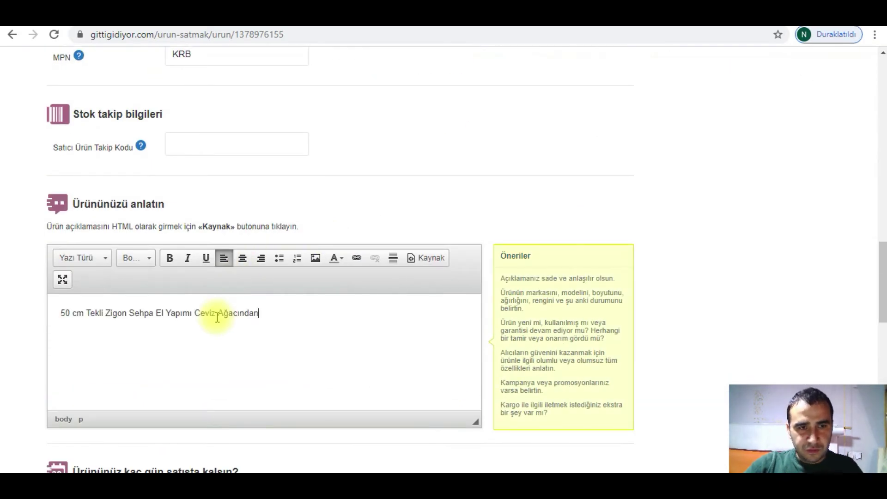
scroll(245, 287, "down", 2)
key("Return")
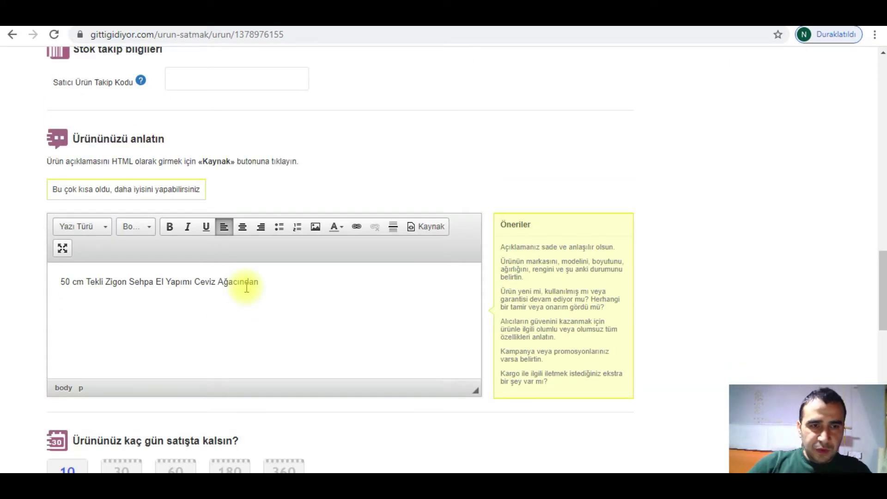
scroll(246, 287, "down", 2)
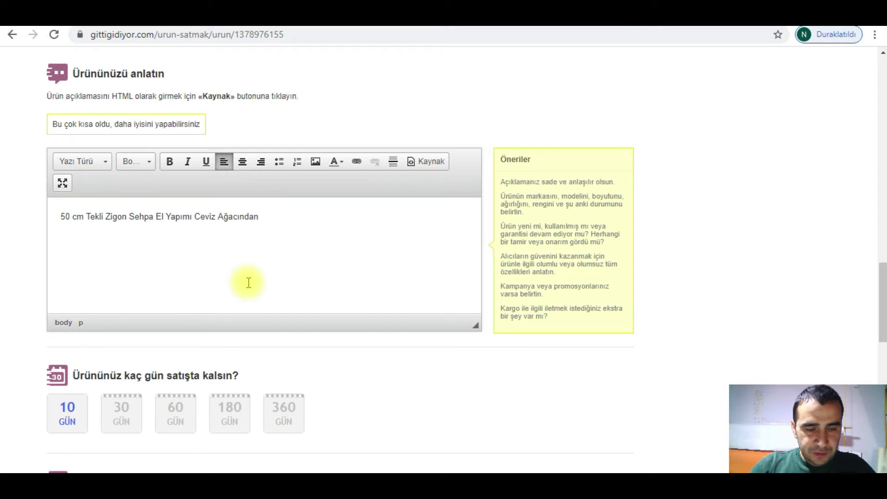
type("ePOKSİ")
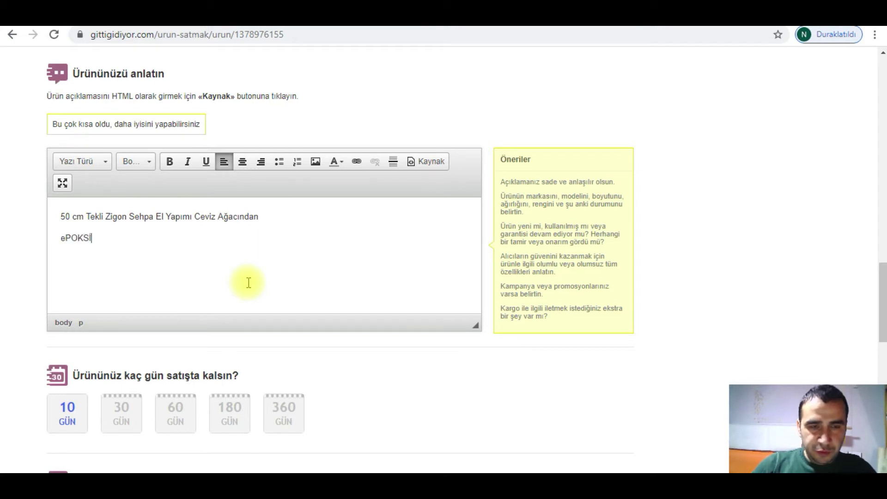
key("BackSpace")
key("BackSpace")
key("BackSpace")
key("BackSpace")
key("BackSpace")
key("BackSpace")
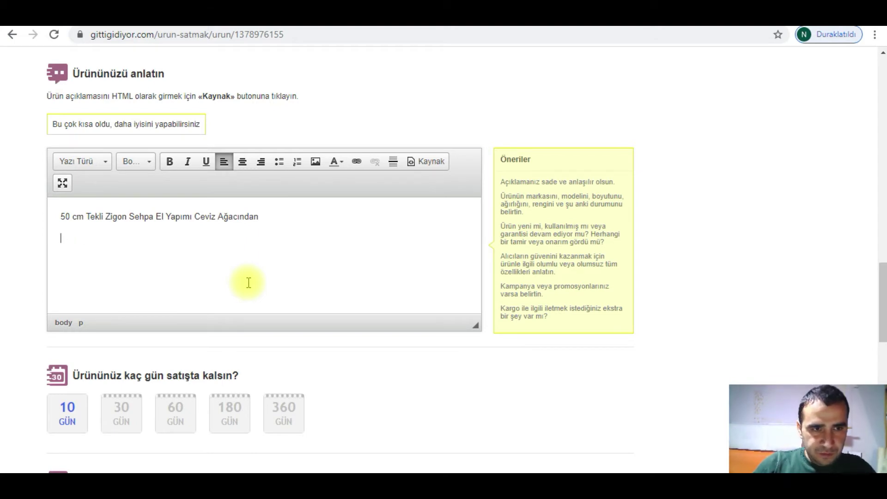
- Write "Epoksi ve vernik ile güçlendirilmiştir." as the second line of the product description
type("Epoks")
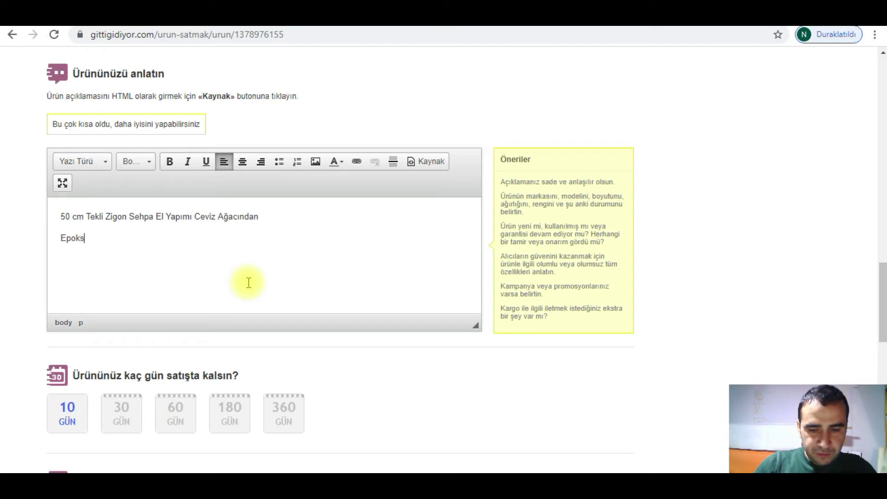
type("i ve ve")
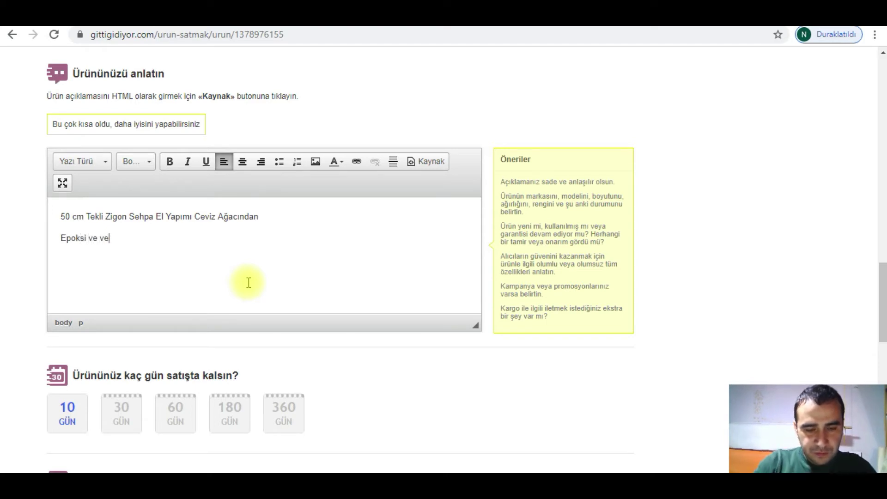
type("rnik ile")
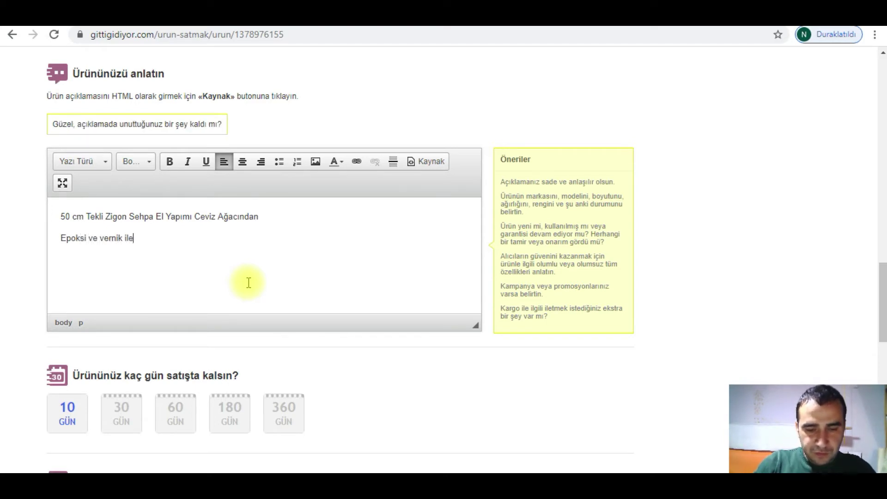
type(" güçlendirilmiştir.")
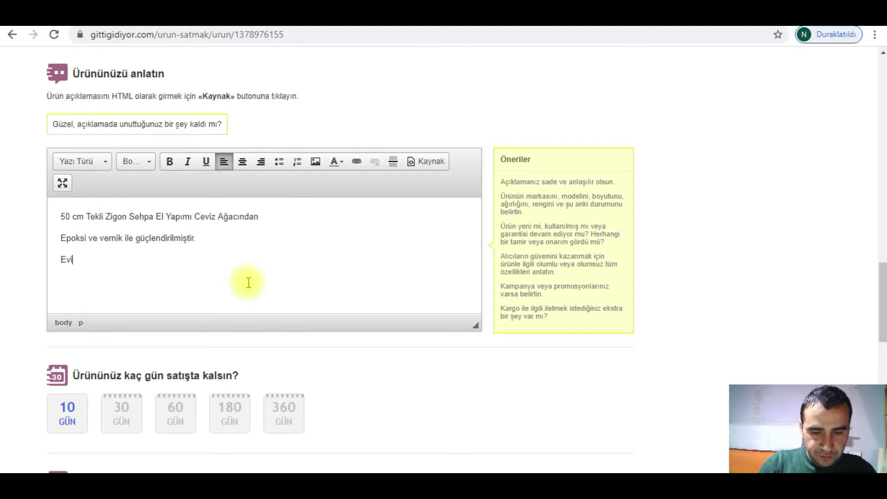
- Complete the third line of the description as "Evinize Ayrı bir hava katacaktır"
type("de ")
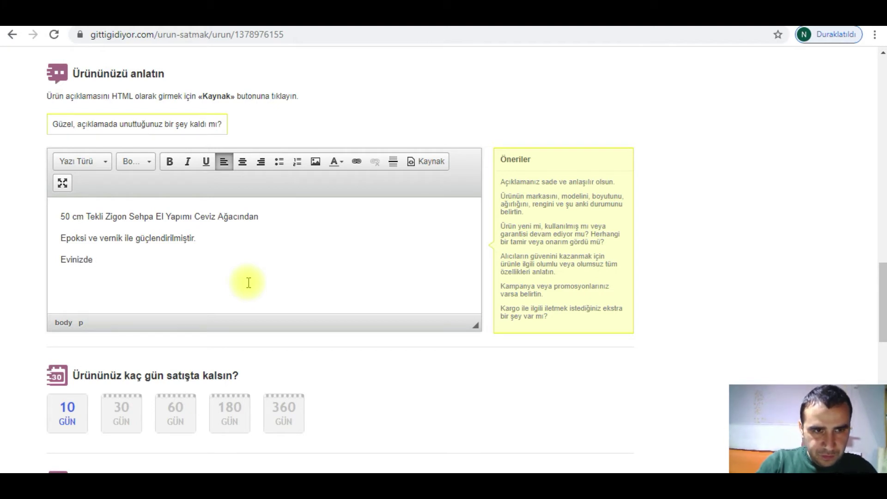
key("BackSpace")
key("BackSpace")
key("BackSpace")
type("e Ayrı")
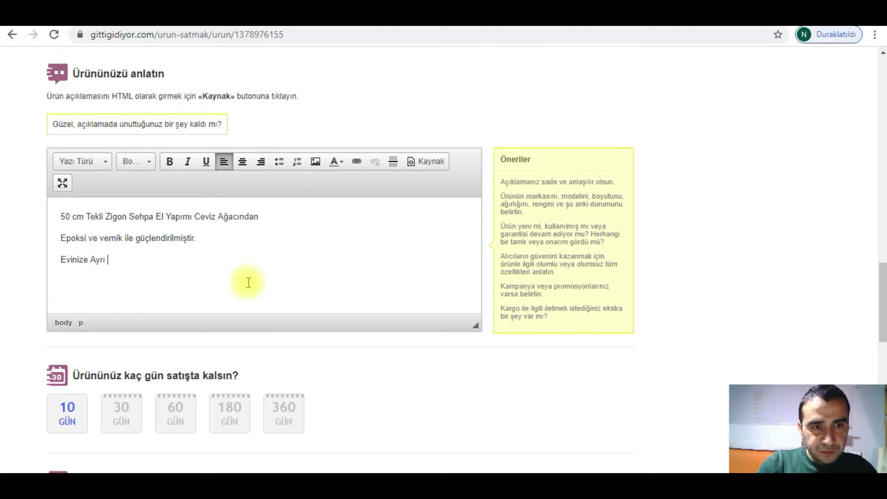
type(" bir hava katacaktır")
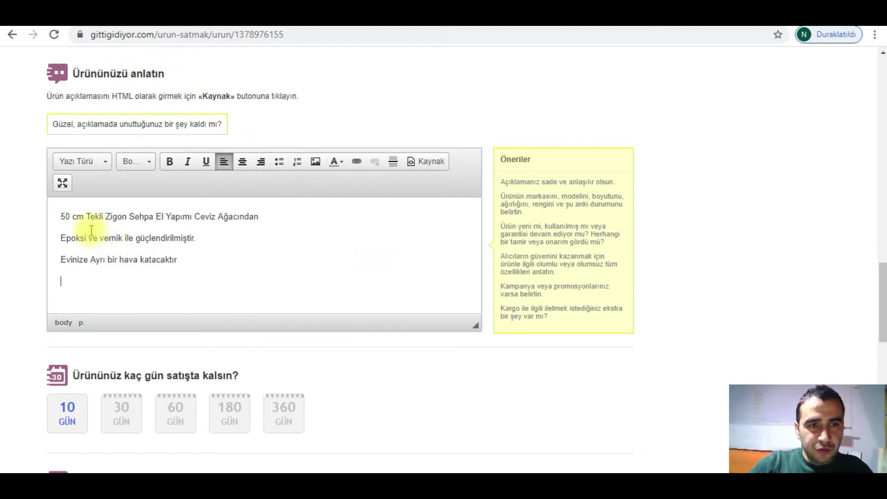
- Add "sadece 1 adet mevcuttur" as the last line of the product description
type("sadece ")
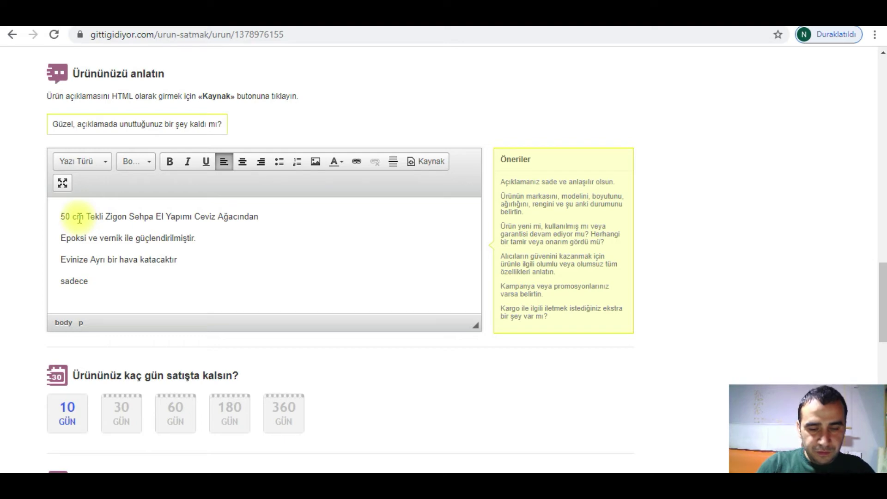
type("1 adet ")
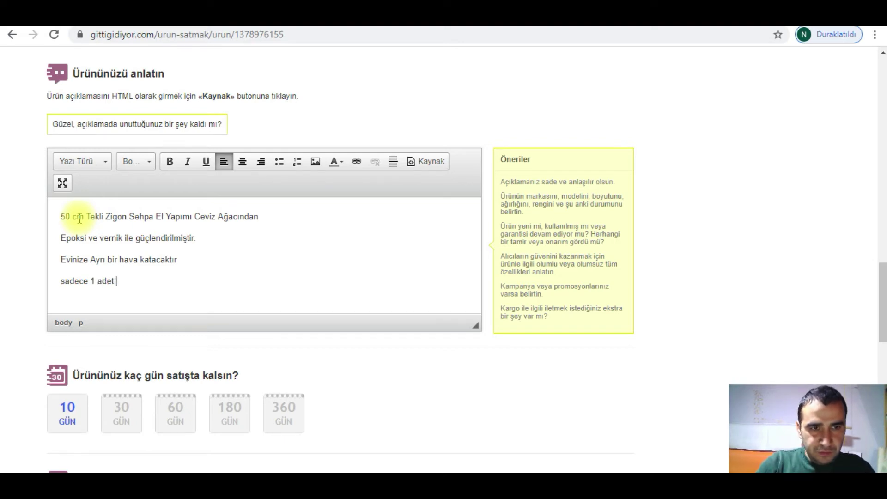
type("mevcuttur")
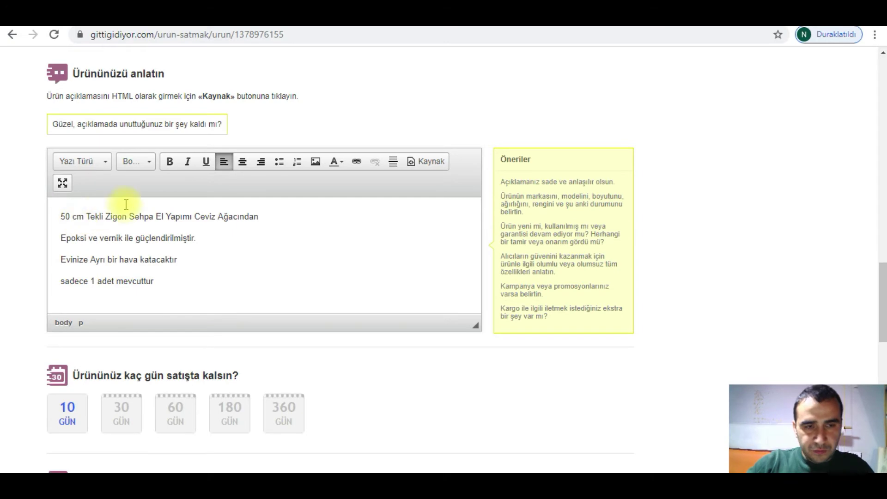
- Change the listing's sale type to "Mağaza Satışı"
scroll(439, 177, "up", 5)
scroll(439, 177, "up", 15)
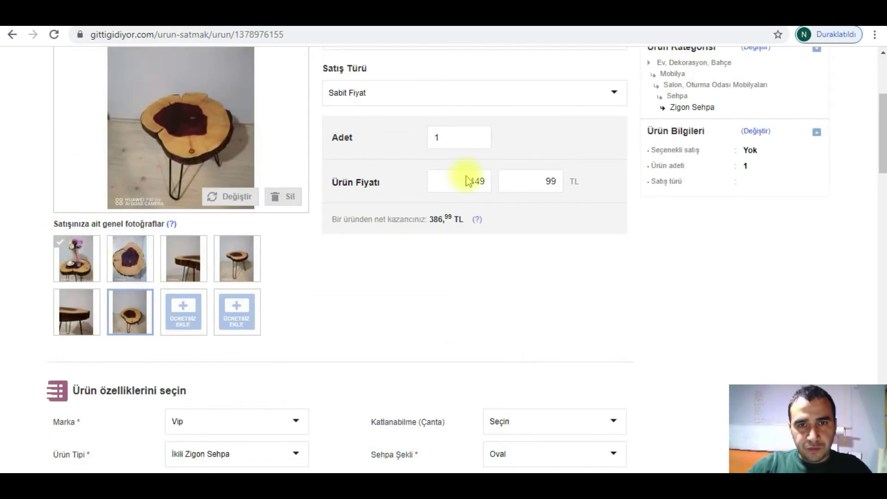
scroll(230, 264, "down", 16)
scroll(228, 253, "down", 7)
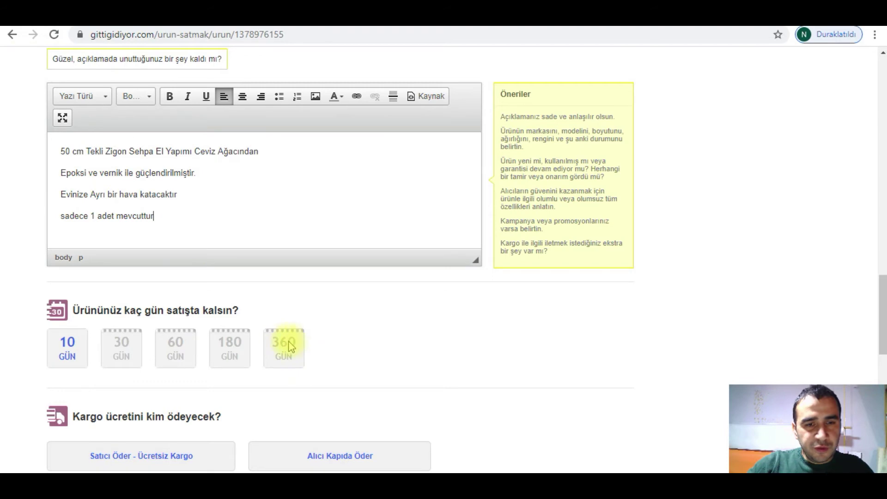
scroll(457, 342, "up", 8)
scroll(459, 342, "up", 6)
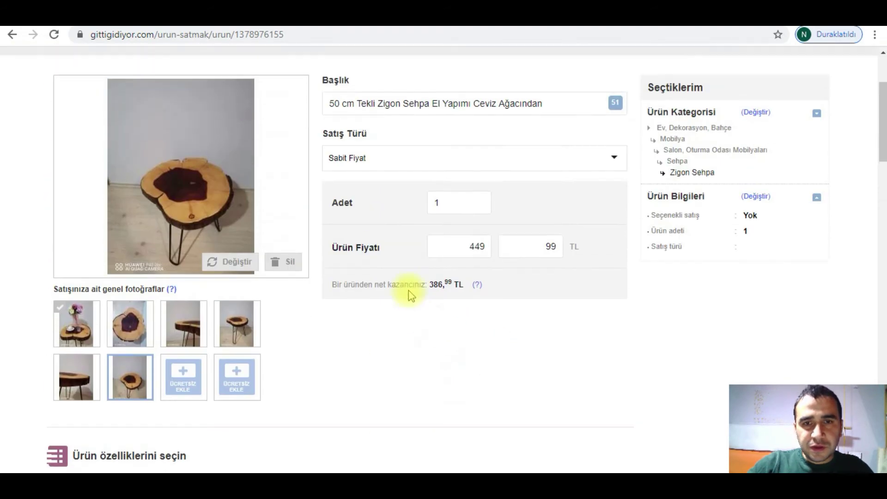
left_click(342, 160)
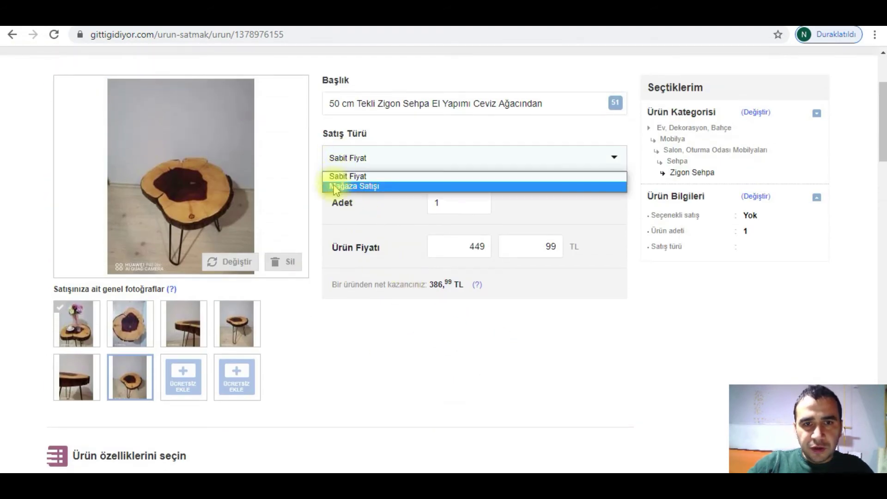
left_click(334, 186)
- Set the listing duration to 360 days
scroll(336, 189, "down", 15)
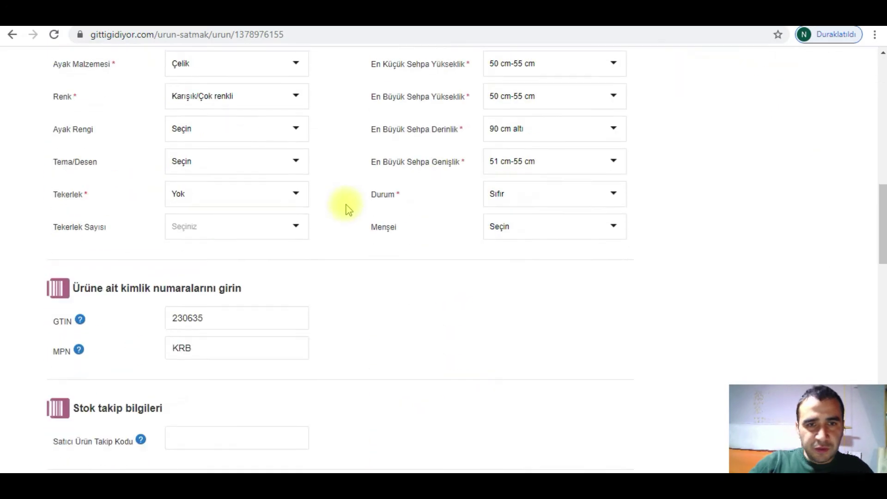
scroll(168, 281, "down", 3)
left_click(283, 217)
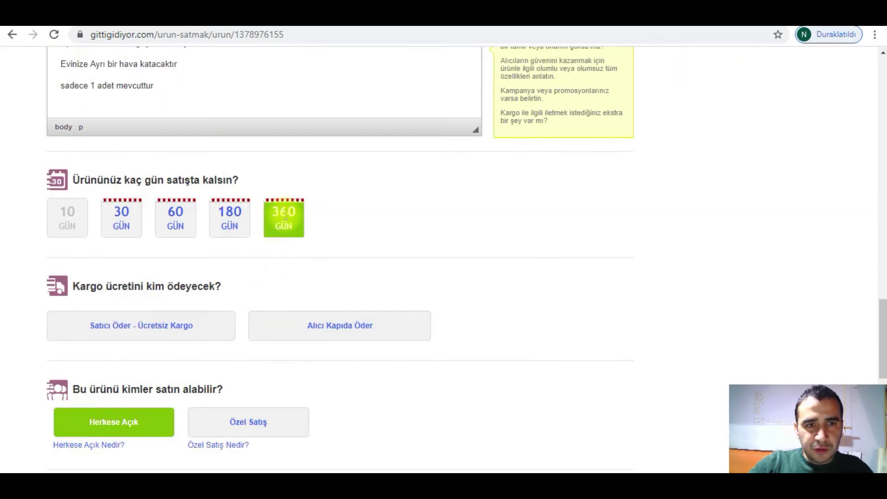
- Choose seller-paid free shipping, keep Tokat and all of Turkey as the shipping origin and area, and select Yurtiçi Kargo as carrier
left_click(129, 313)
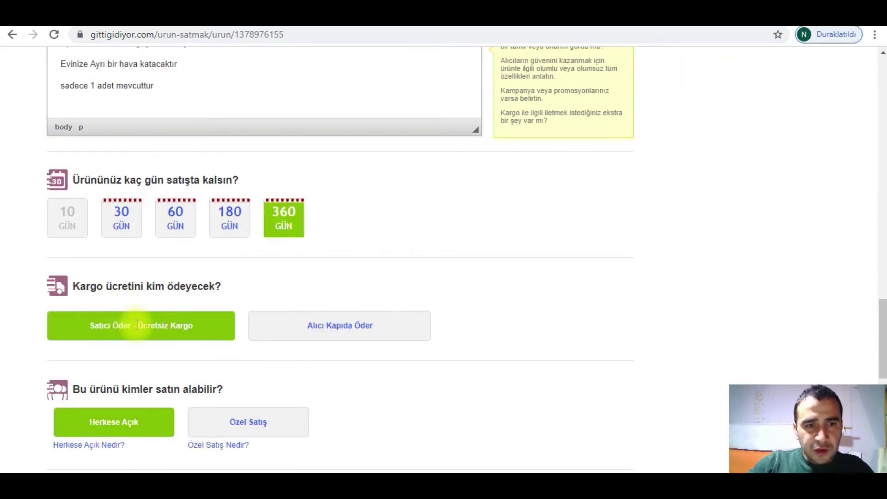
scroll(410, 232, "down", 3)
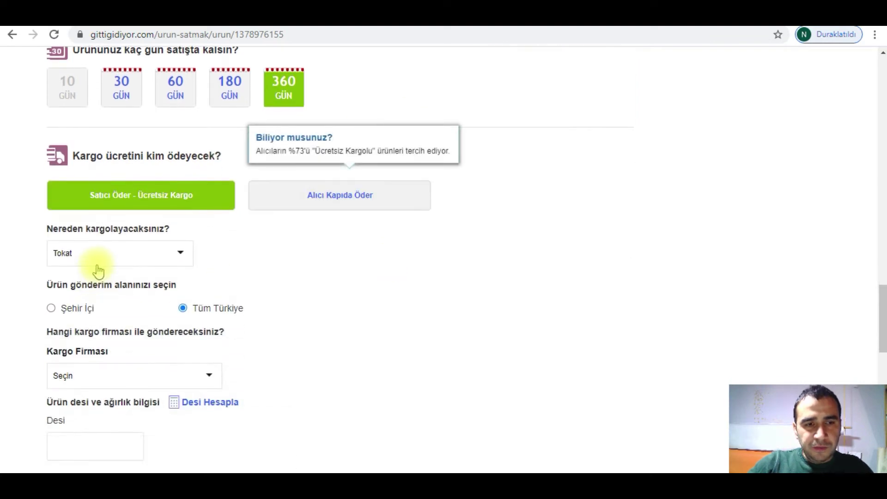
left_click(103, 262)
left_click(238, 286)
scroll(112, 277, "down", 2)
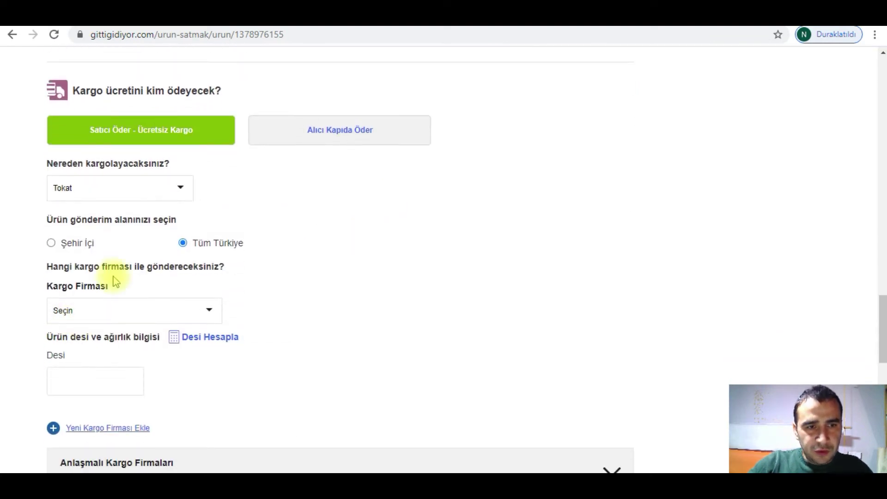
left_click(103, 317)
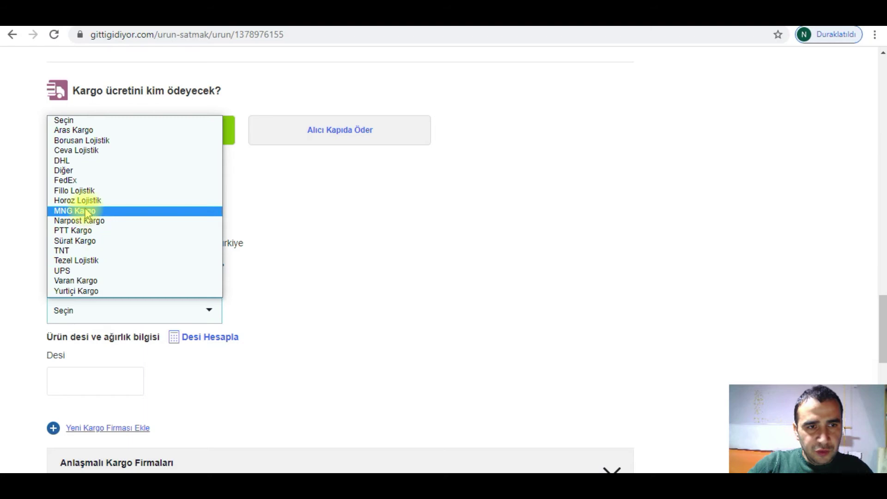
left_click(90, 291)
- Set the dispatch time to same day ("Aynı Gün") for orders placed before 17:00, and submit the product form
scroll(297, 279, "down", 5)
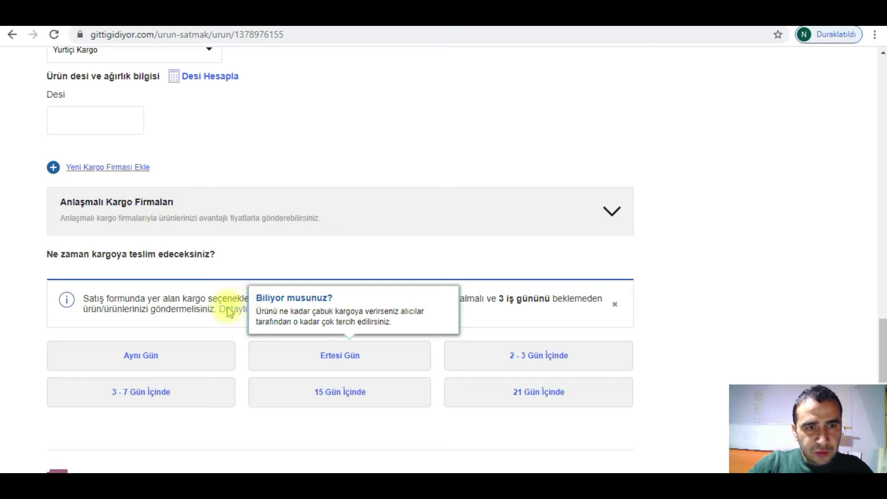
left_click(187, 360)
scroll(144, 312, "down", 4)
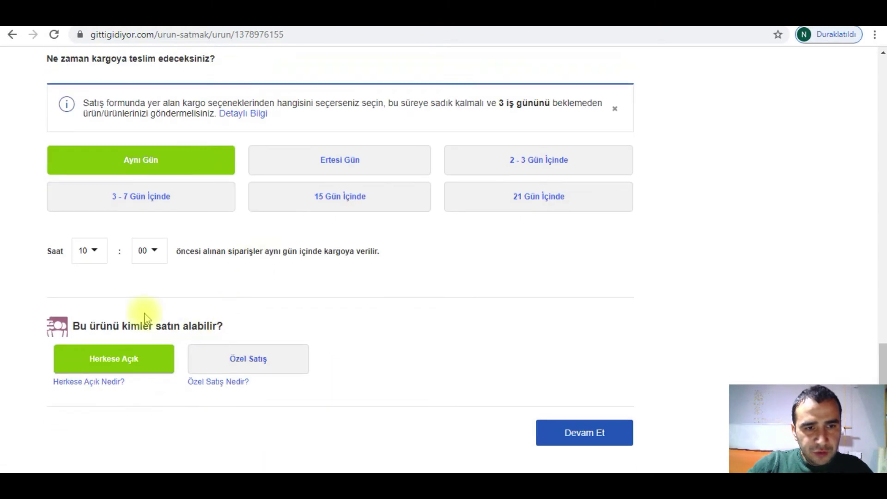
left_click(93, 252)
left_click(88, 339)
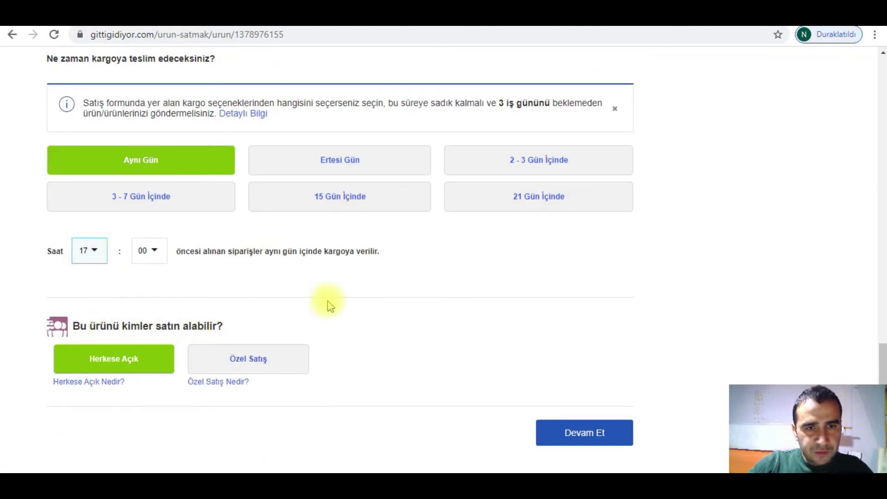
scroll(416, 277, "down", 3)
scroll(420, 282, "down", 1)
left_click(590, 239)
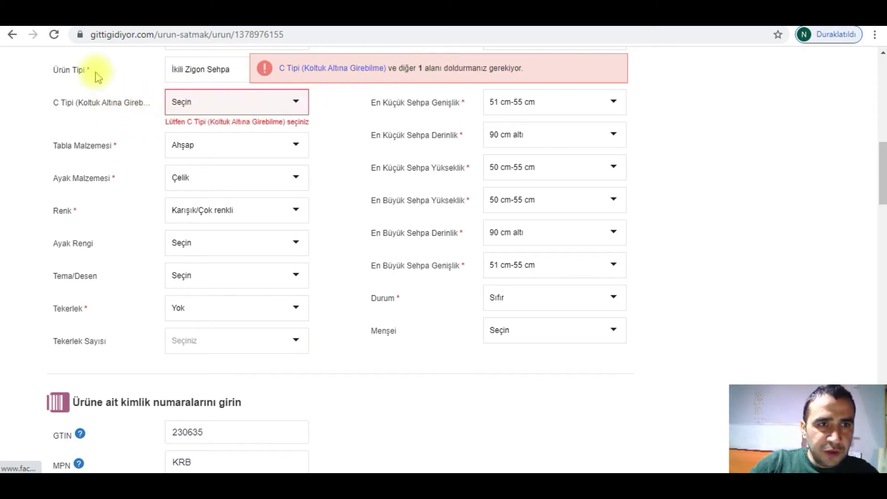
- Set the required "C Tipi (Koltuk Altına Girebilme)" attribute to "Yok" and submit the product form again
left_click(212, 104)
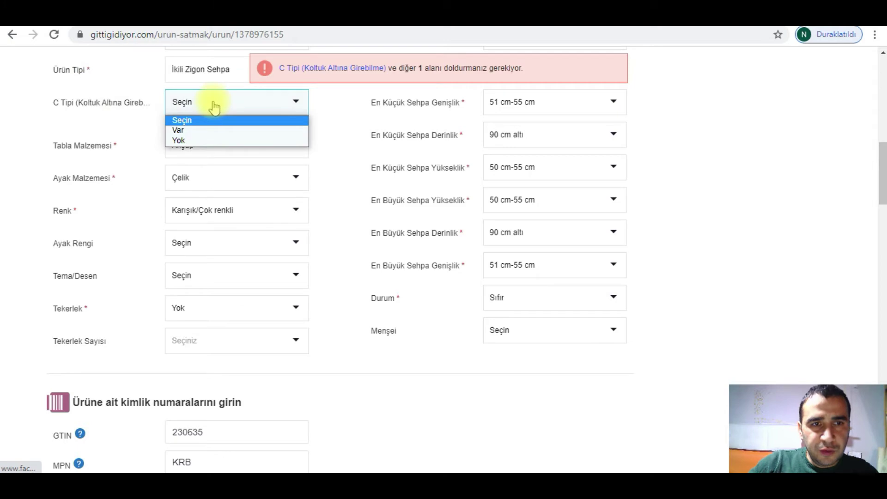
left_click(194, 141)
scroll(475, 277, "down", 15)
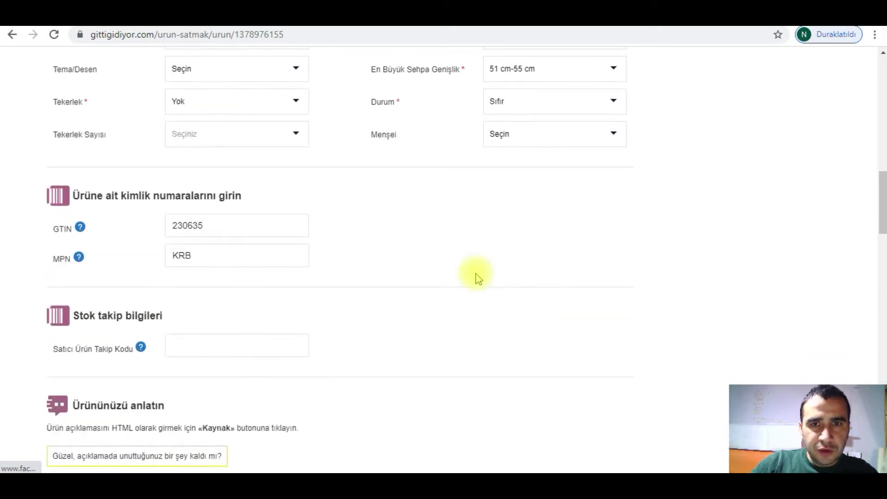
scroll(476, 278, "down", 10)
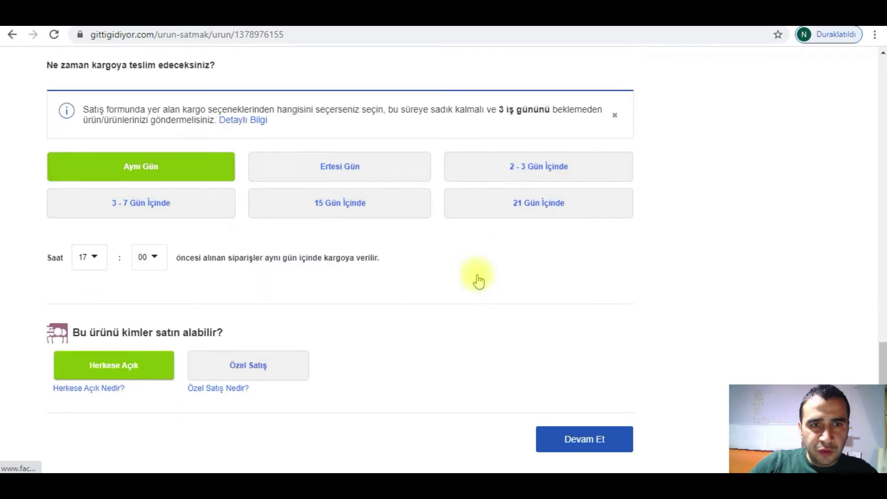
left_click(572, 448)
scroll(307, 271, "up", 1)
scroll(337, 134, "up", 2)
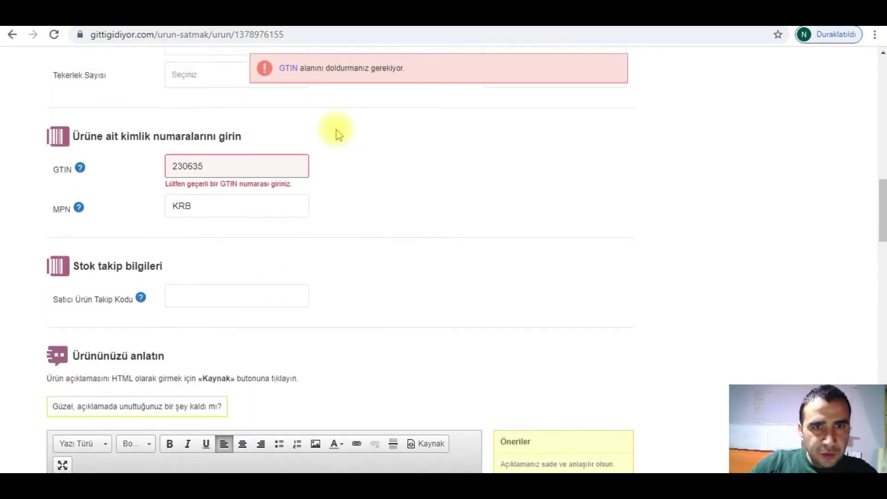
left_click_drag(224, 163, 139, 171)
key("BackSpace")
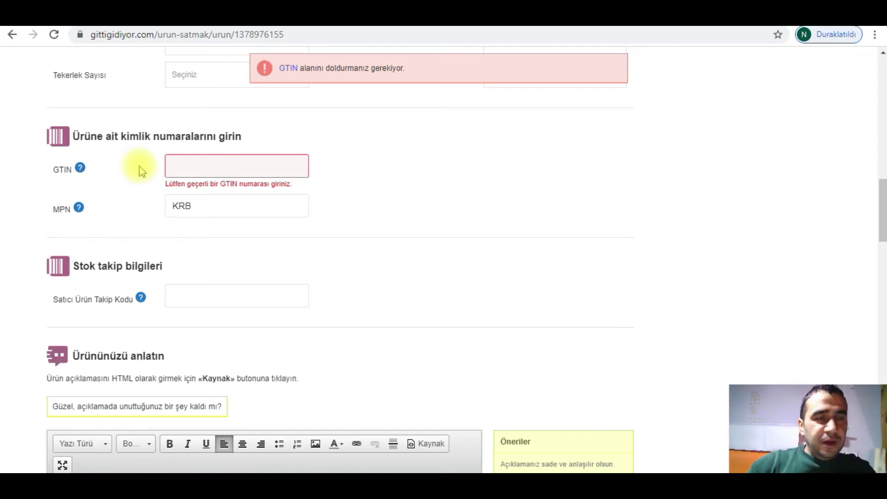
type("86")
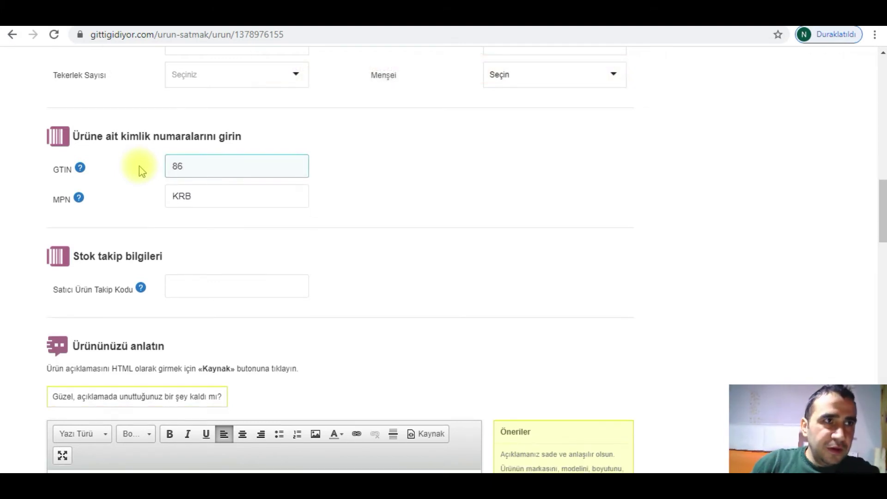
type("907")
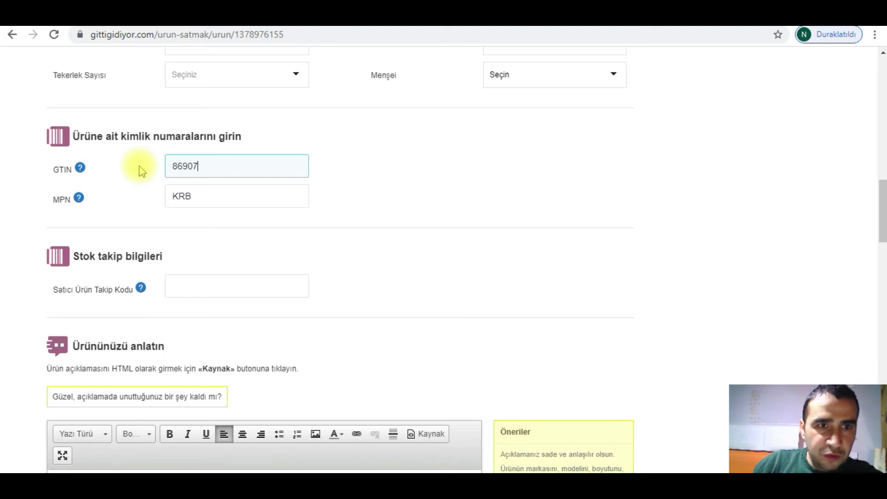
type("54000481")
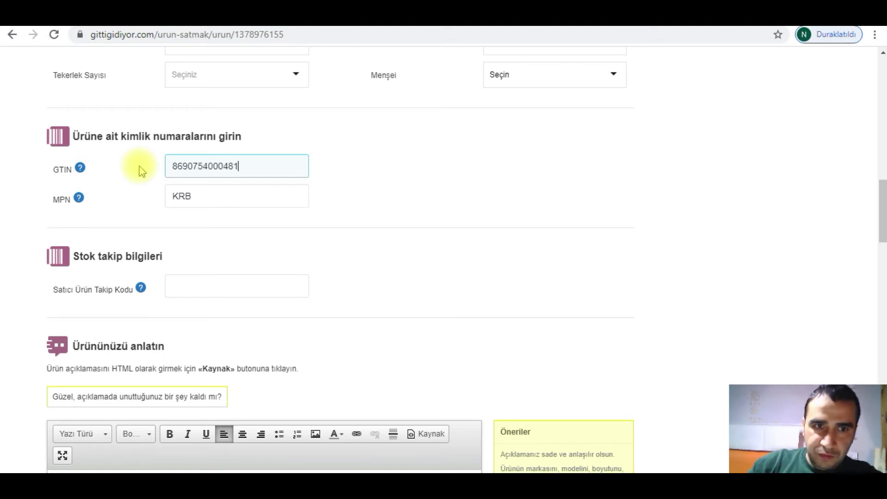
- Continue to the listing preview and review its title, photos, price and shipping details
scroll(580, 182, "down", 20)
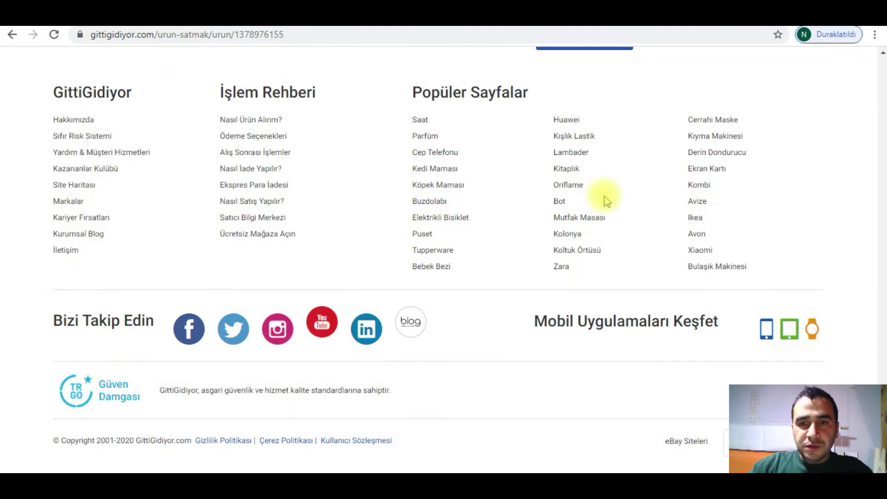
scroll(601, 221, "up", 1)
left_click(598, 242)
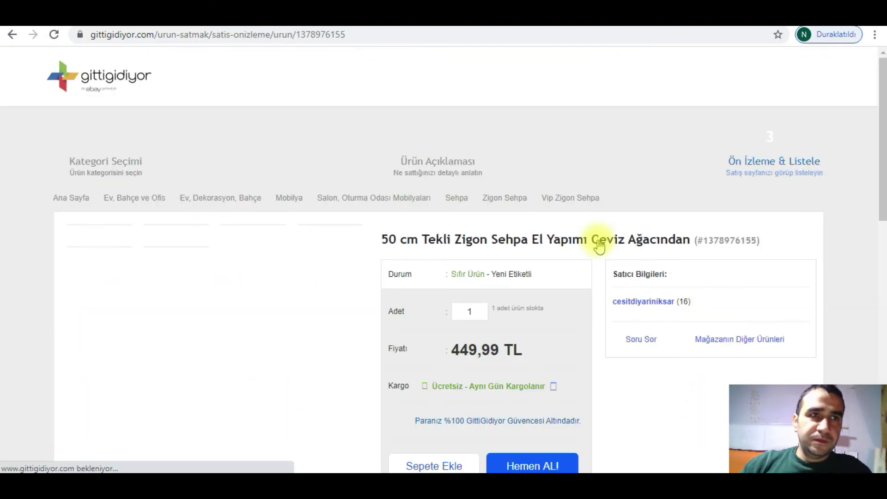
scroll(547, 189, "down", 3)
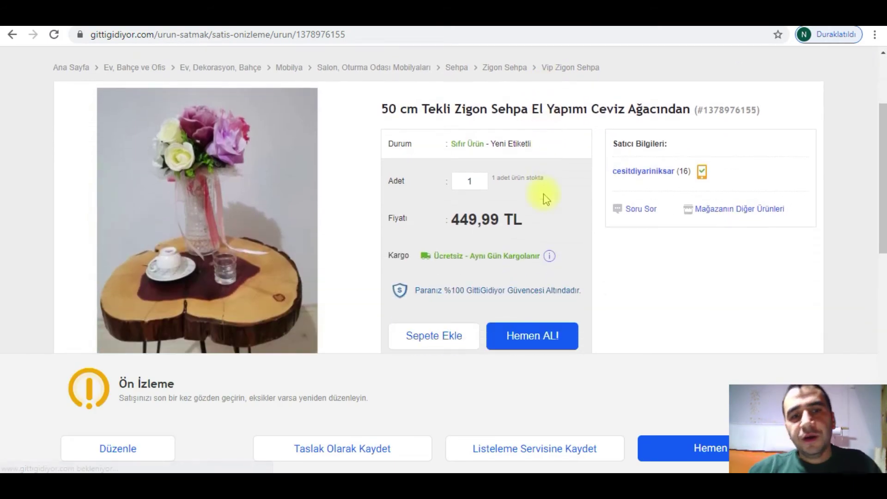
scroll(322, 229, "down", 3)
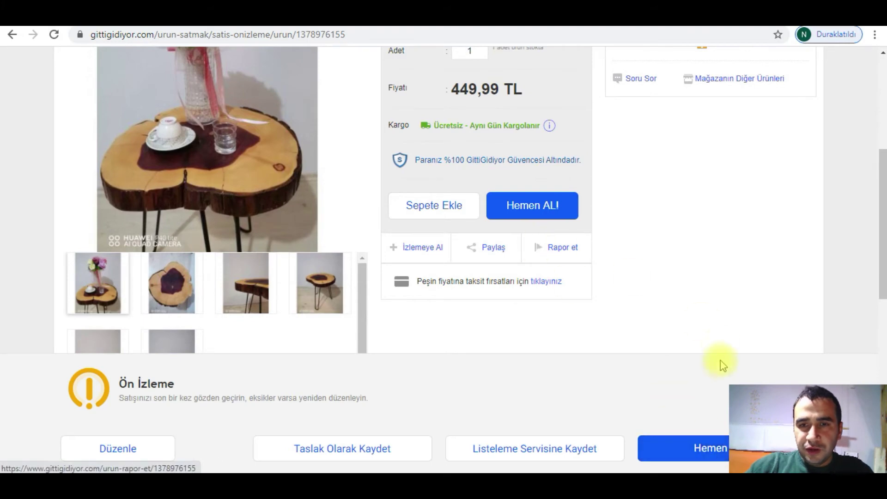
scroll(601, 237, "up", 6)
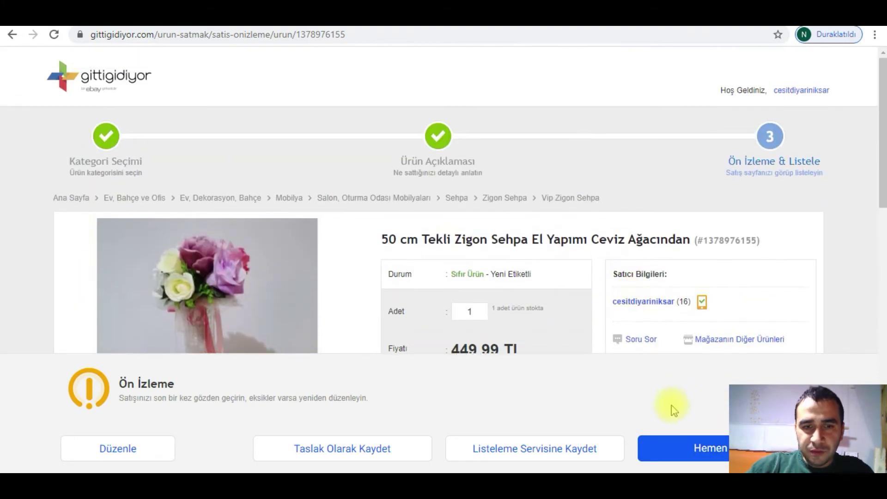